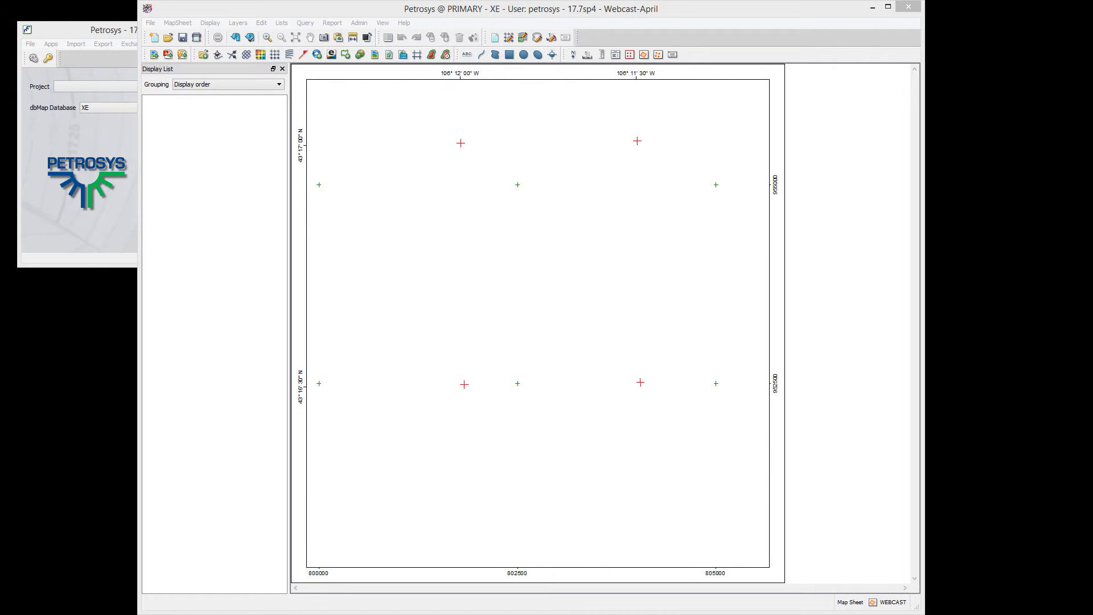
Add the webcast.xlsx spreadsheet from the project folder to the map sheet as a GIS layer
left_click(36, 47)
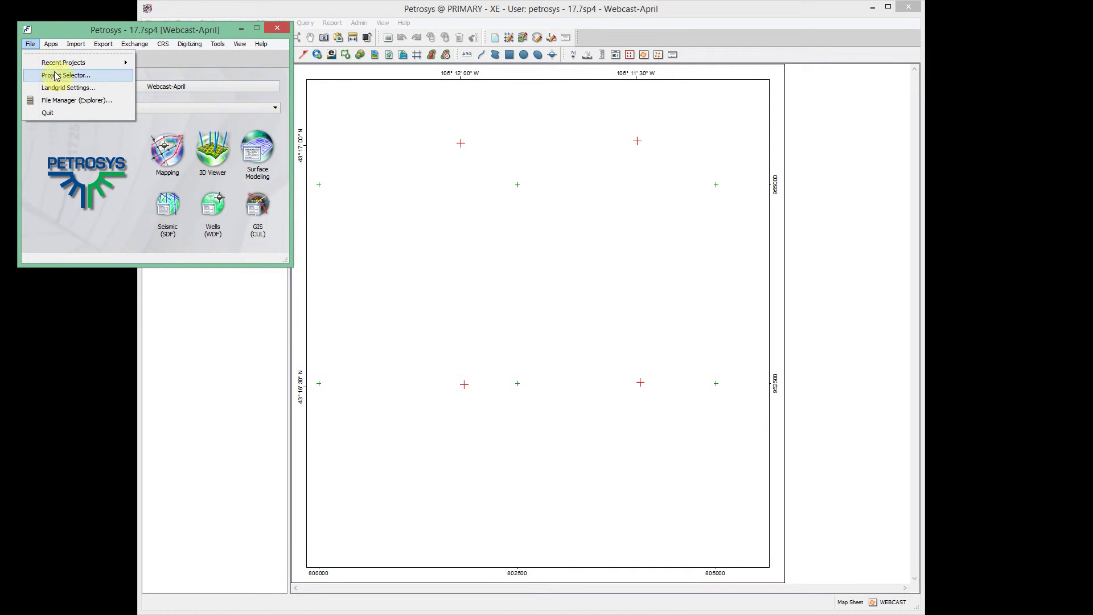
left_click(93, 100)
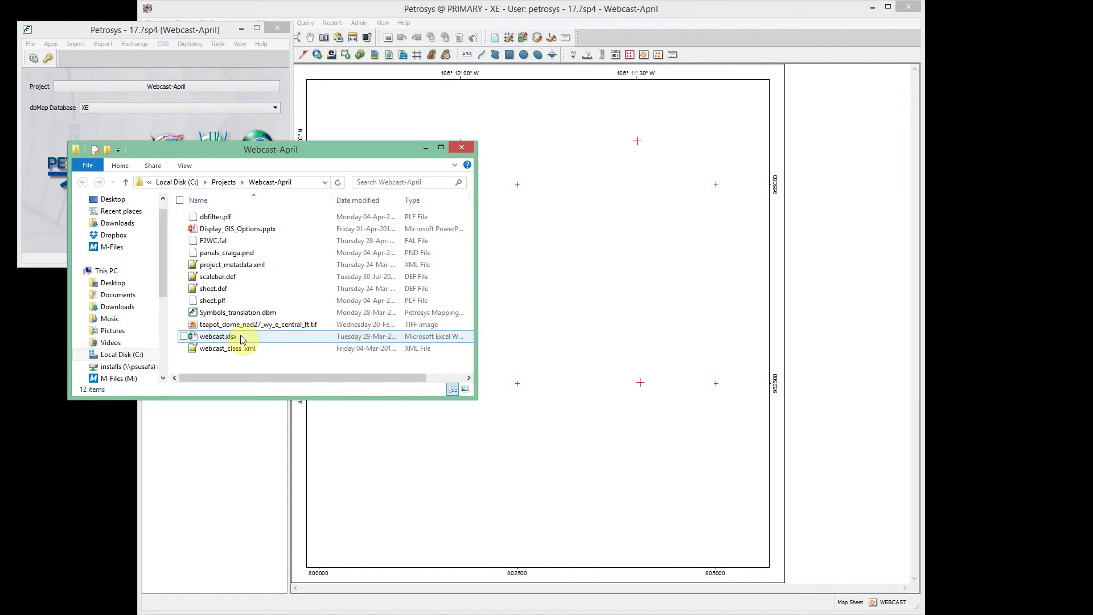
left_click_drag(249, 340, 550, 310)
left_click(558, 13)
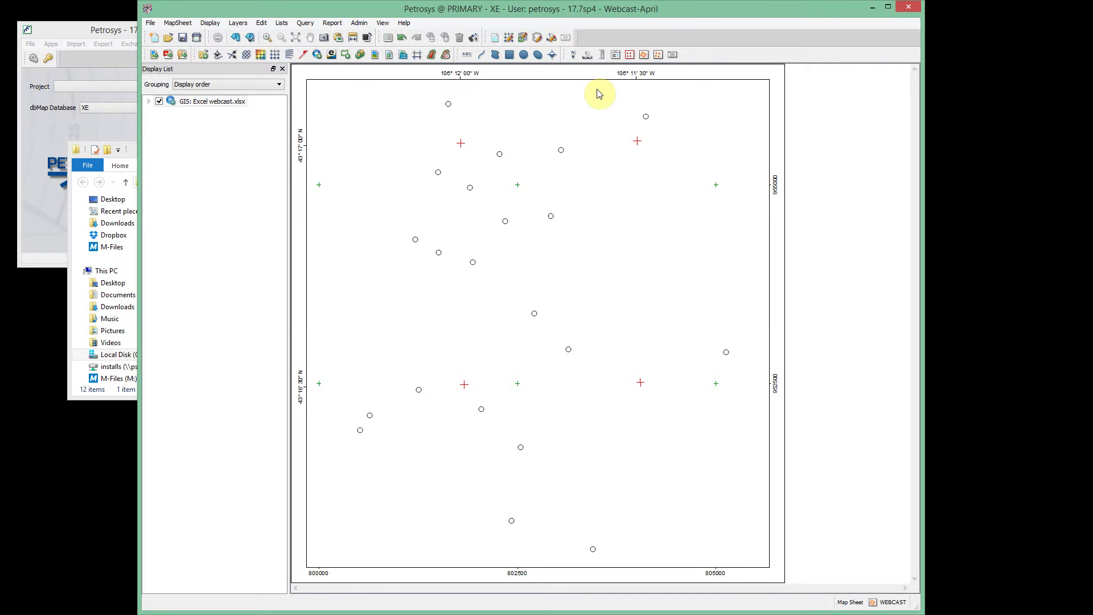
Open the file format definition of the webcast.xlsx GIS layer
left_click(206, 107)
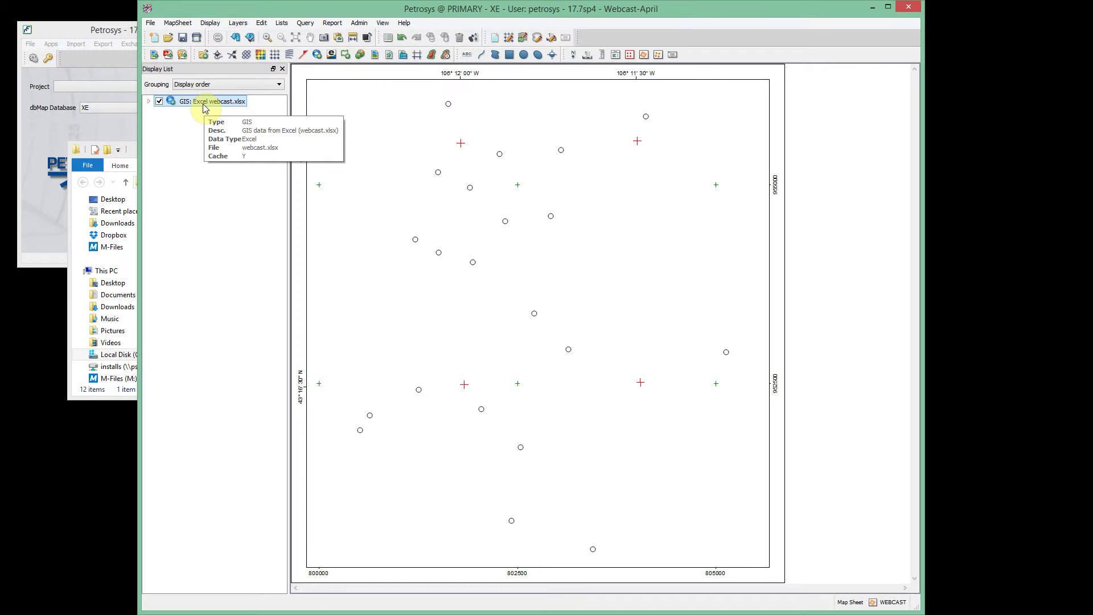
double_click(205, 103)
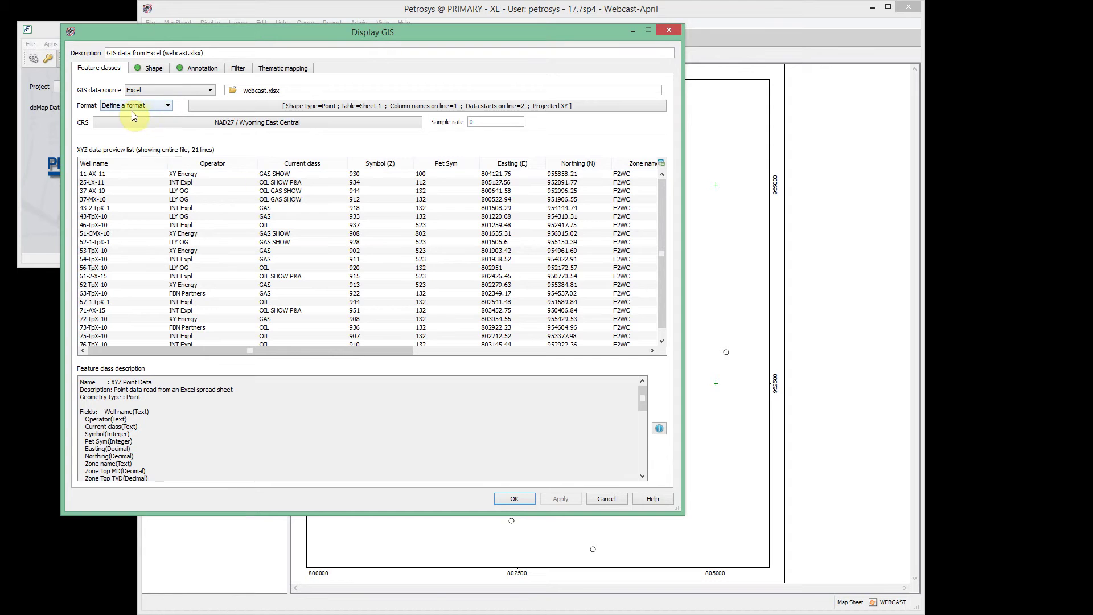
left_click(218, 107)
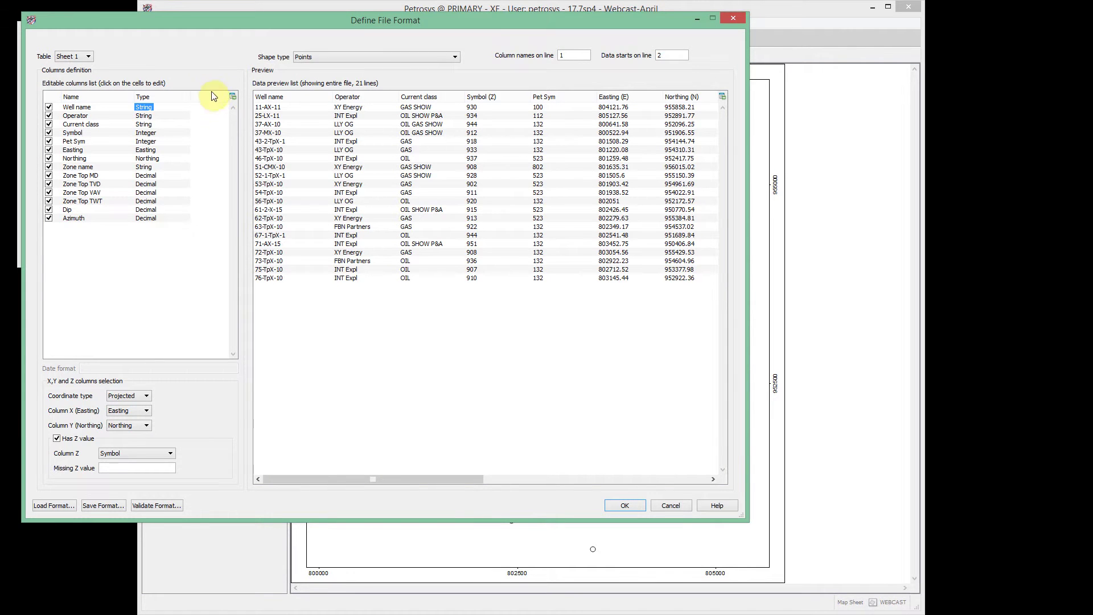
Examine the available tables, shape types and the data type choices for the Easting column in the format definition
left_click(89, 57)
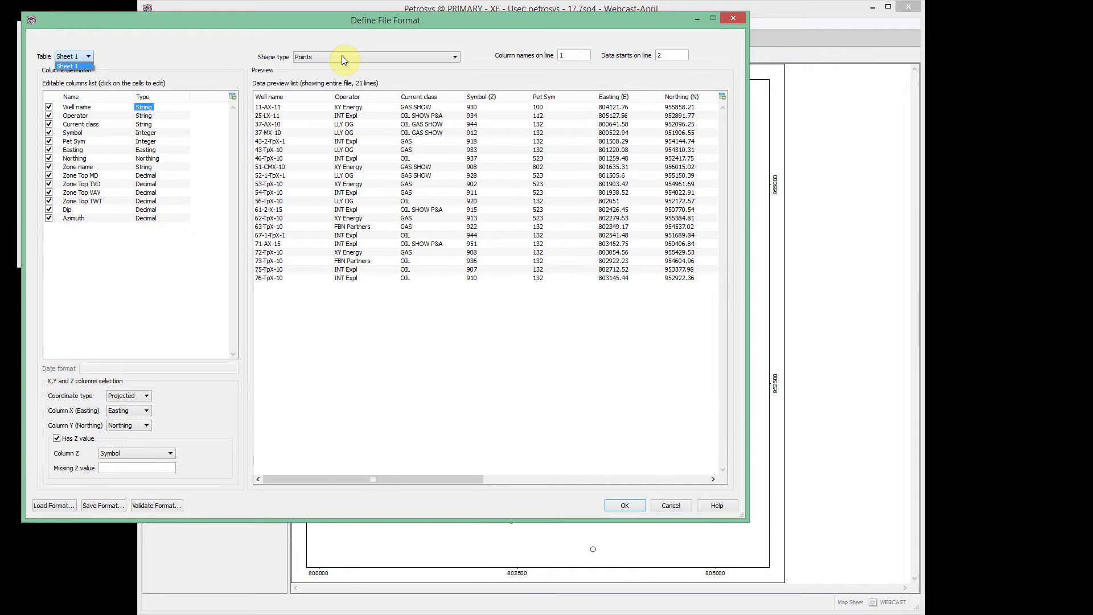
left_click(428, 57)
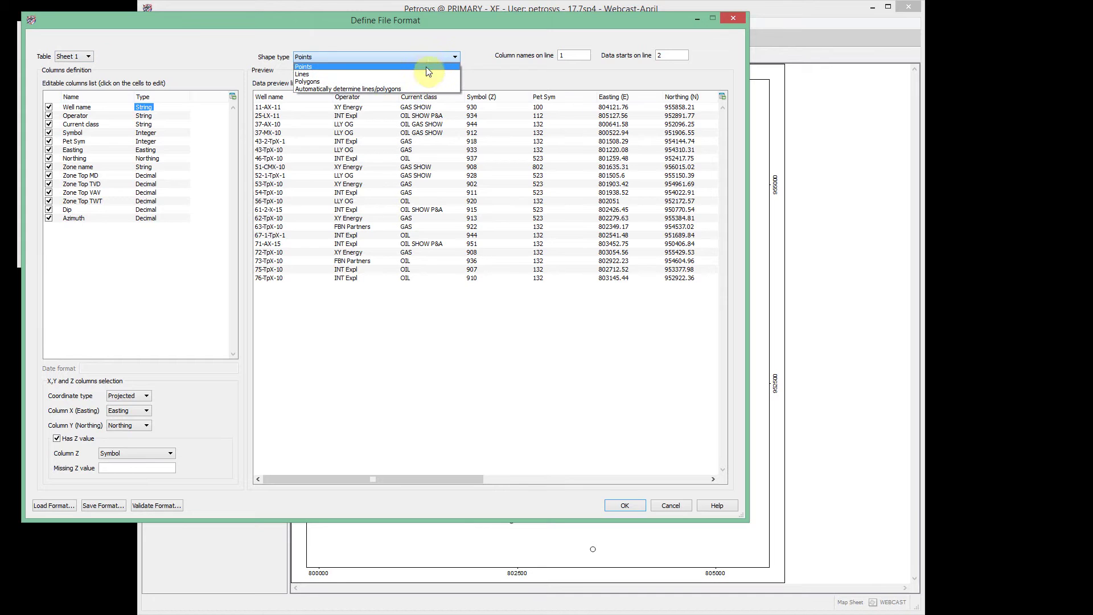
left_click(428, 58)
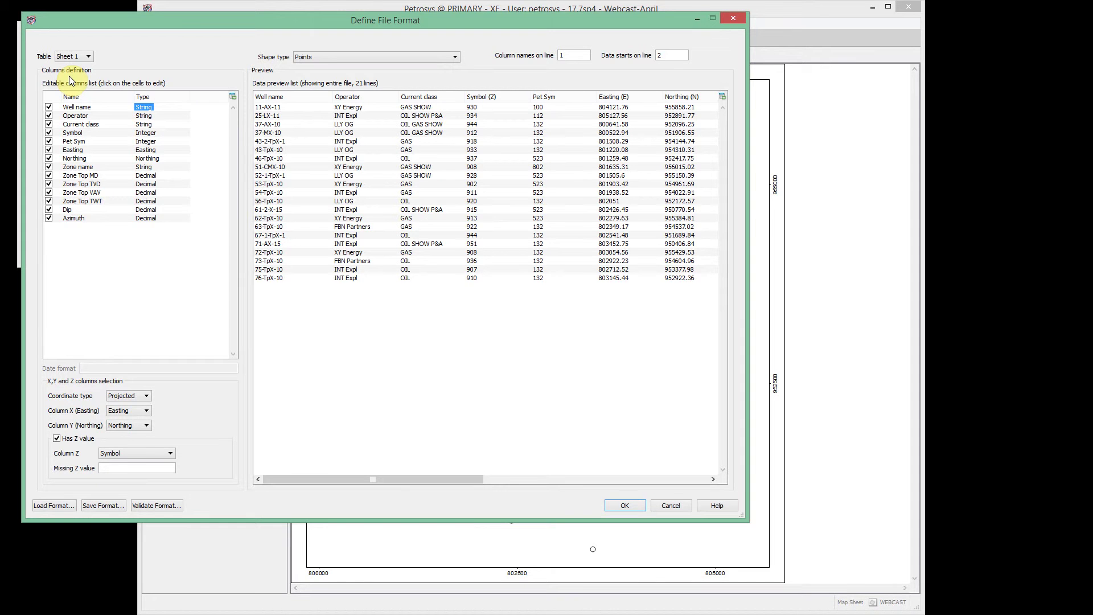
left_click(181, 151)
left_click(185, 150)
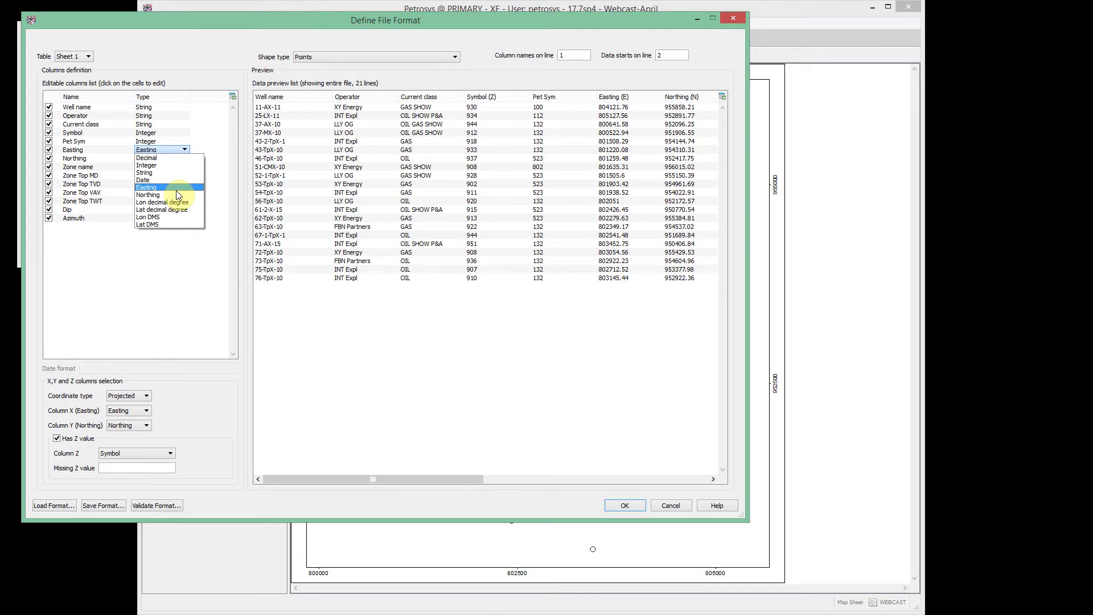
left_click(174, 396)
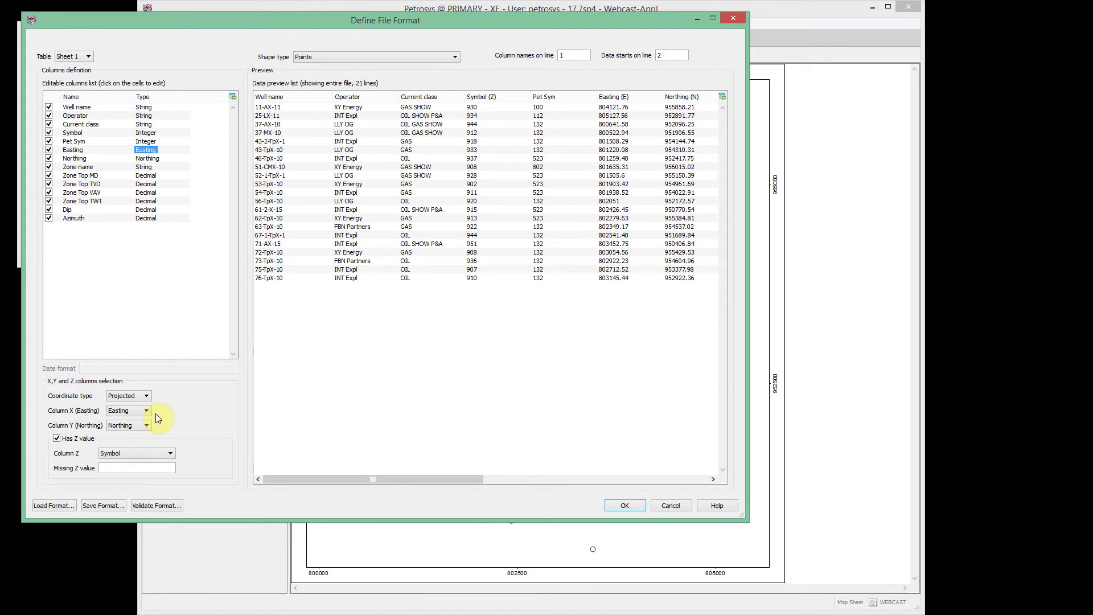
Turn off the Z value in the file format, validate the format and accept the definition
left_click(55, 436)
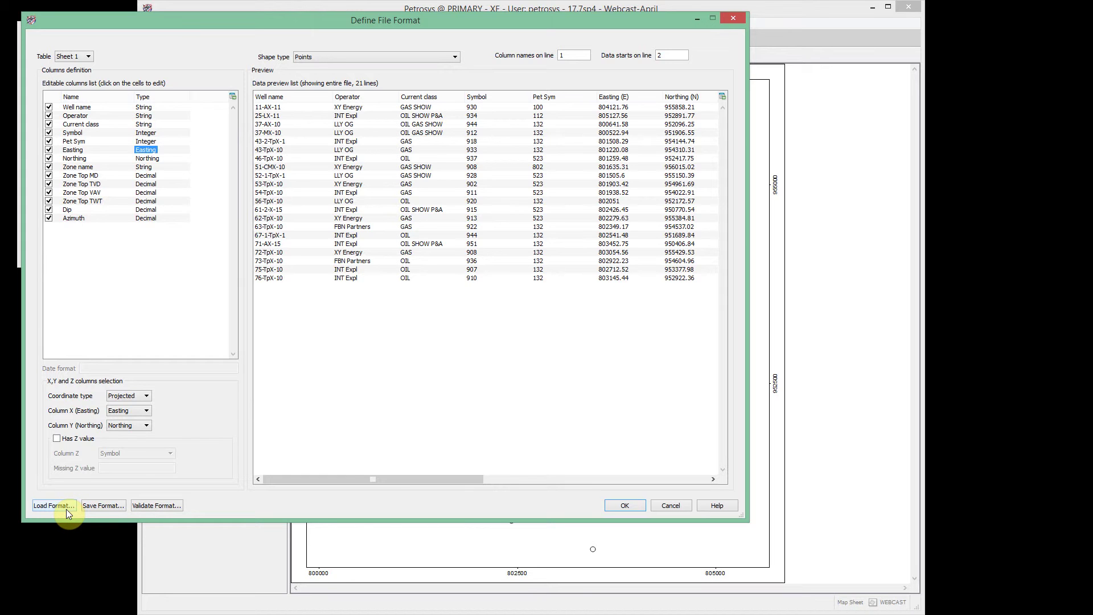
left_click(162, 506)
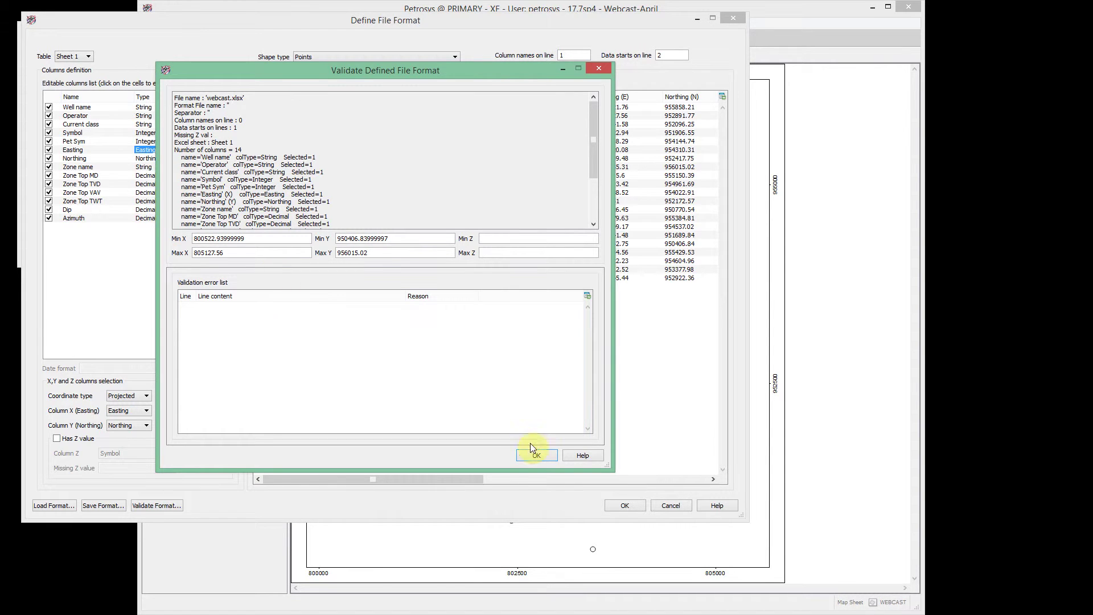
left_click(545, 453)
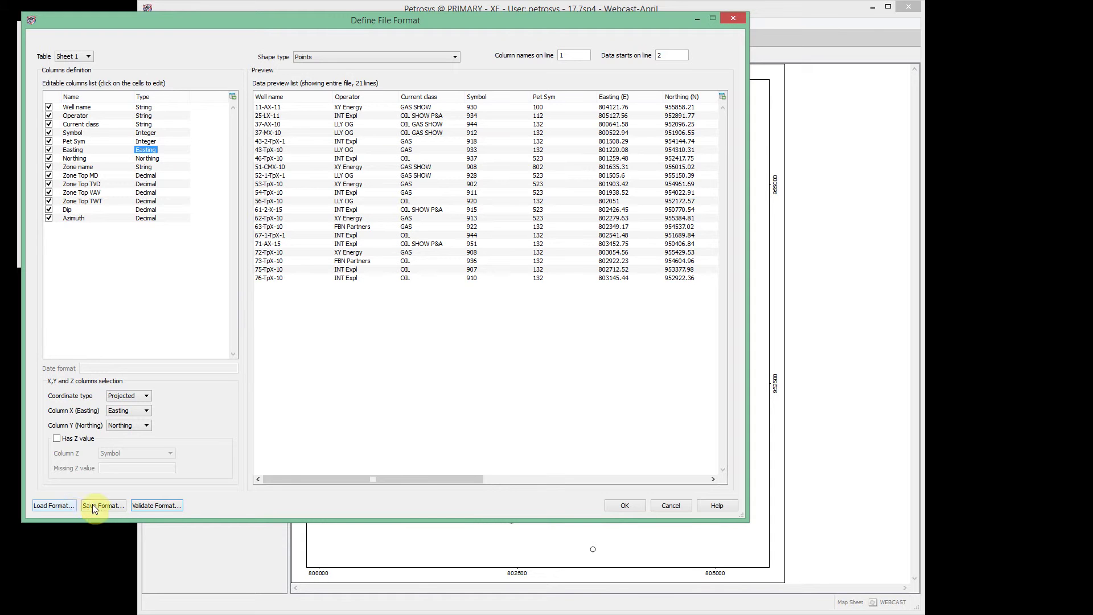
left_click(613, 504)
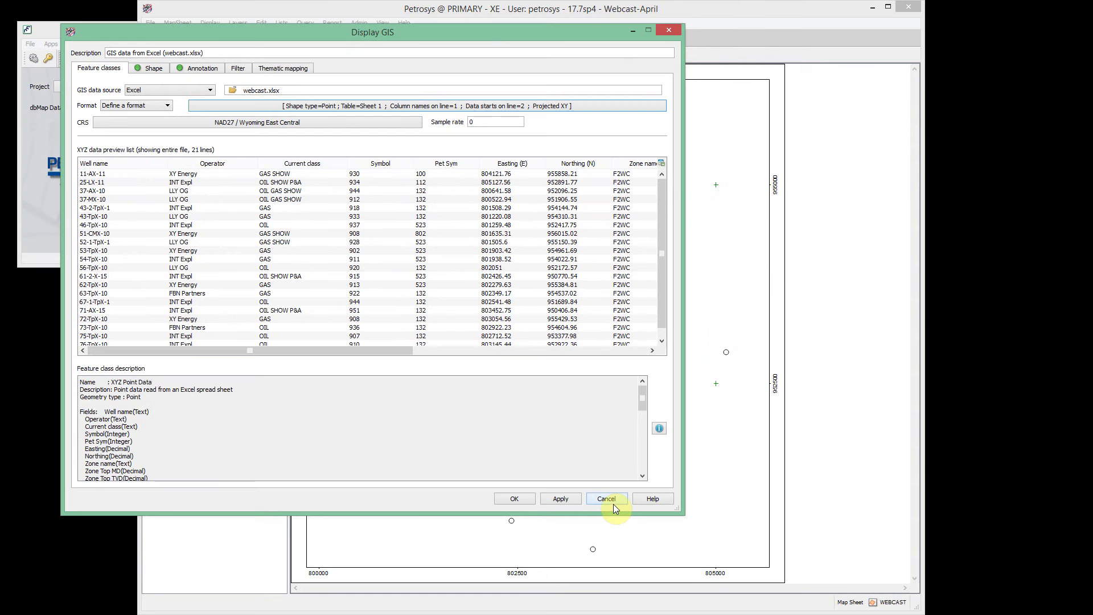
Set the layer's points to take their symbols from the Pet Sym attribute and update the map
left_click(157, 69)
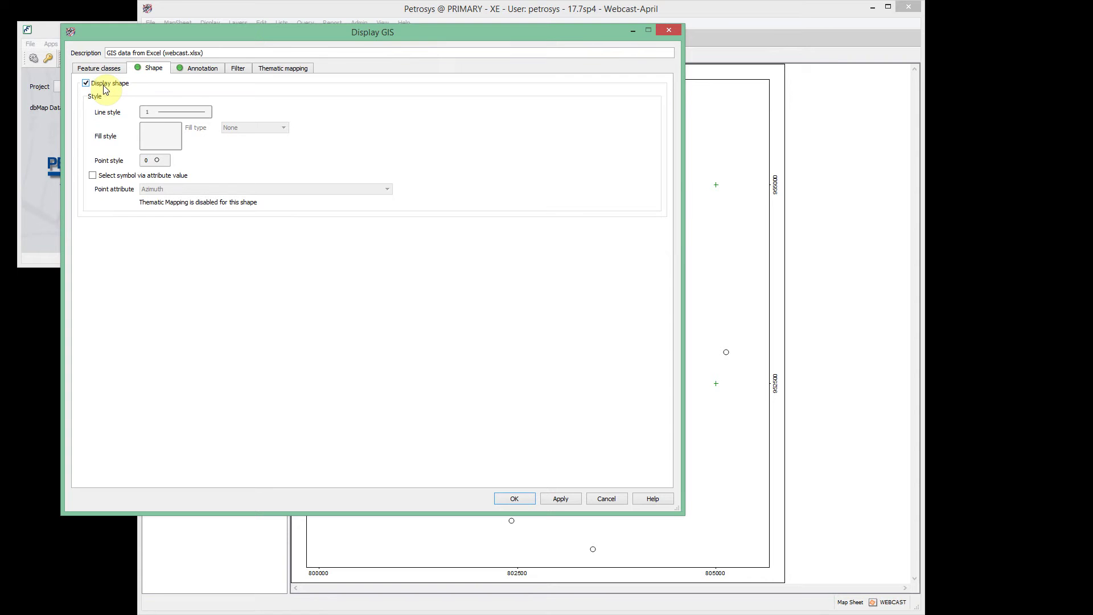
left_click(156, 161)
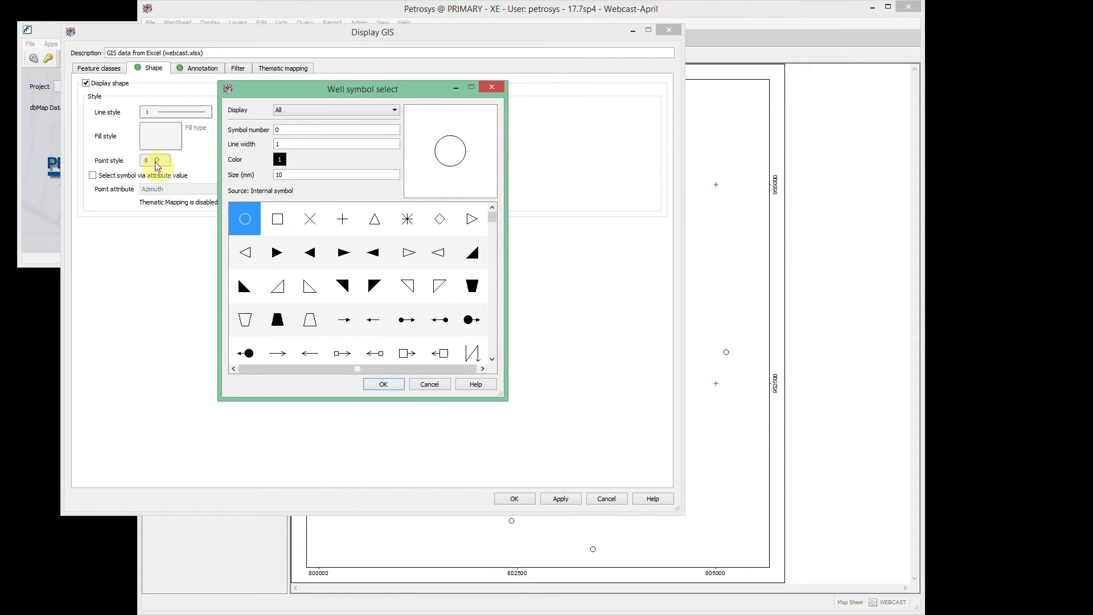
left_click(424, 384)
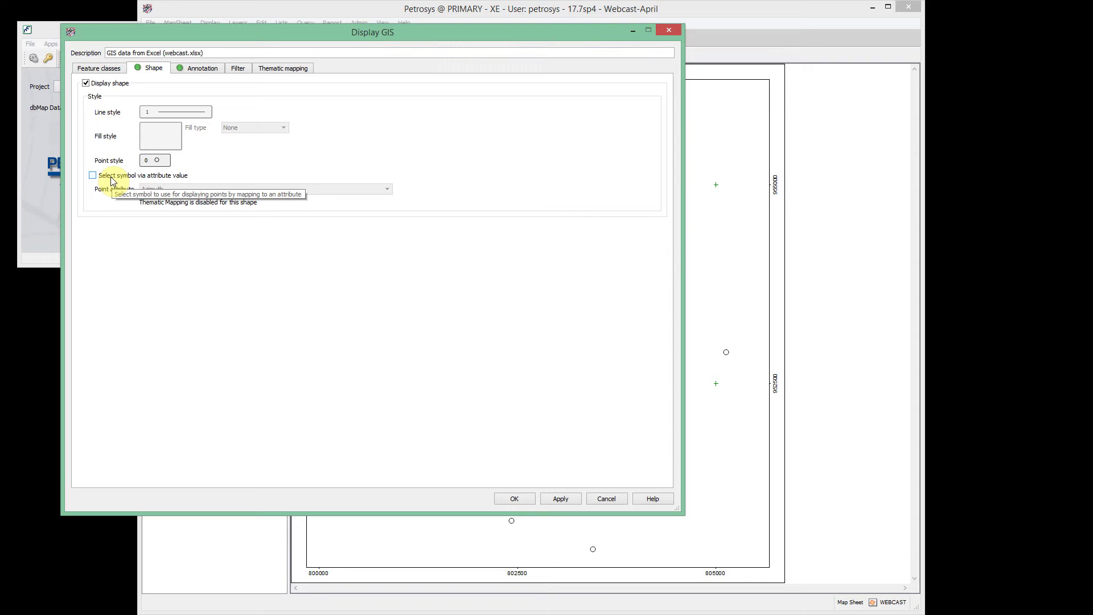
left_click(93, 176)
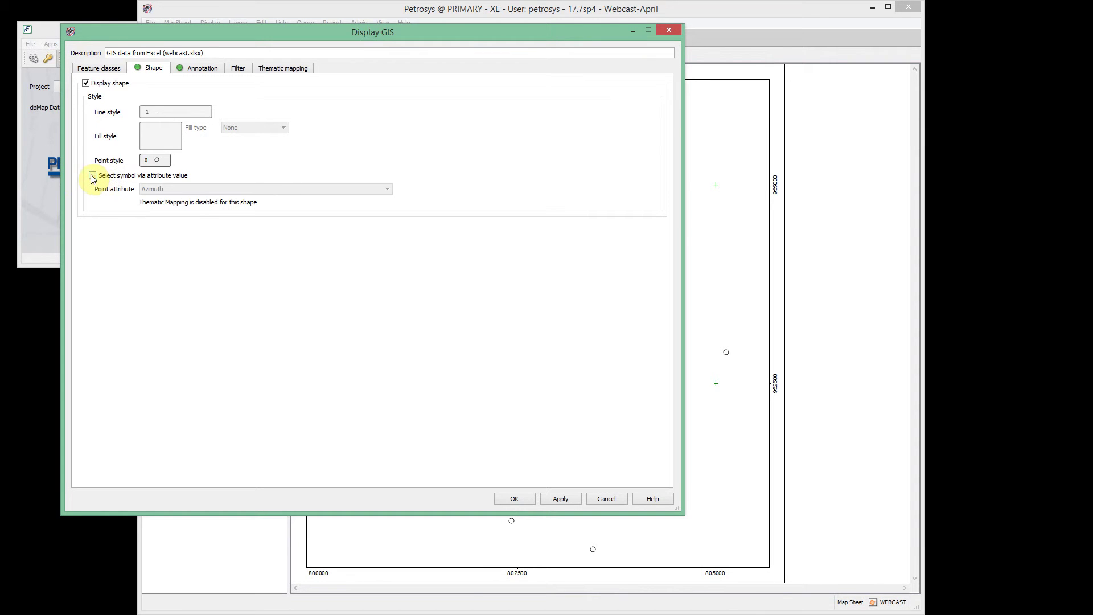
left_click(189, 189)
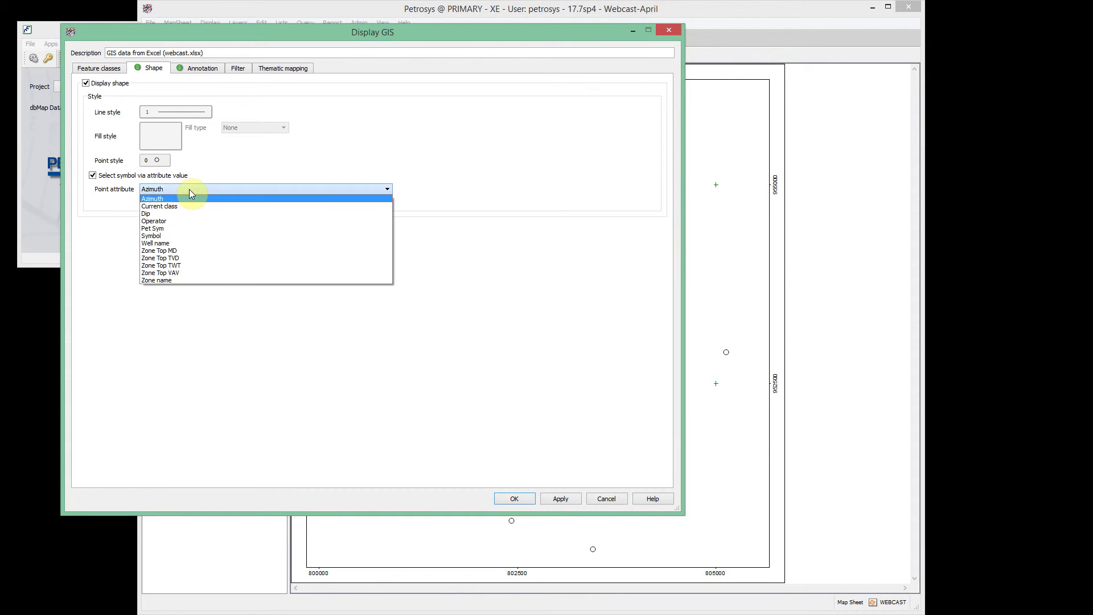
left_click(181, 229)
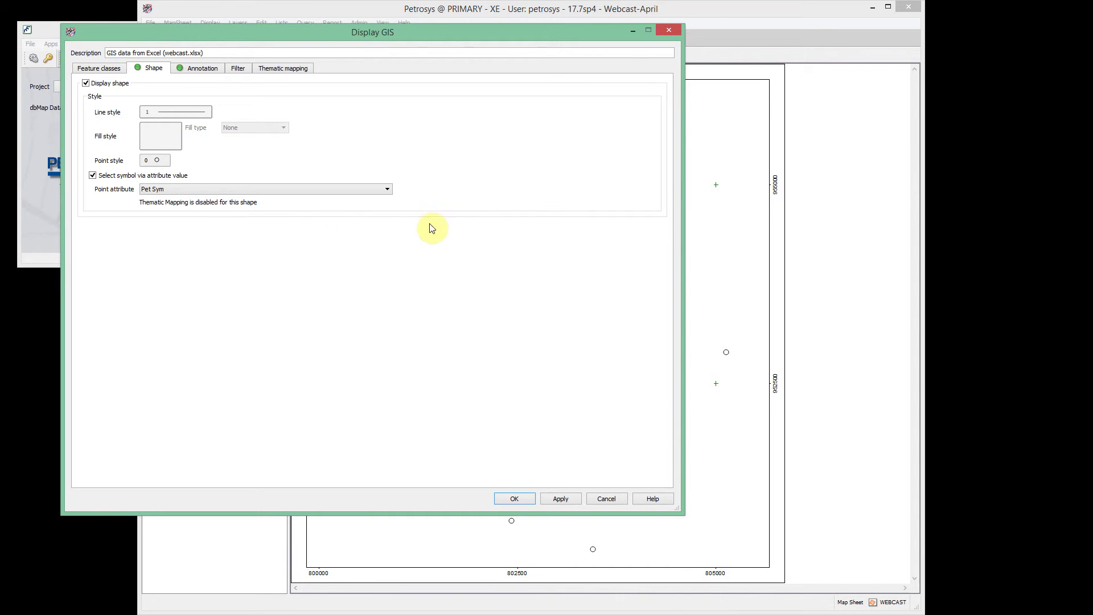
left_click(522, 497)
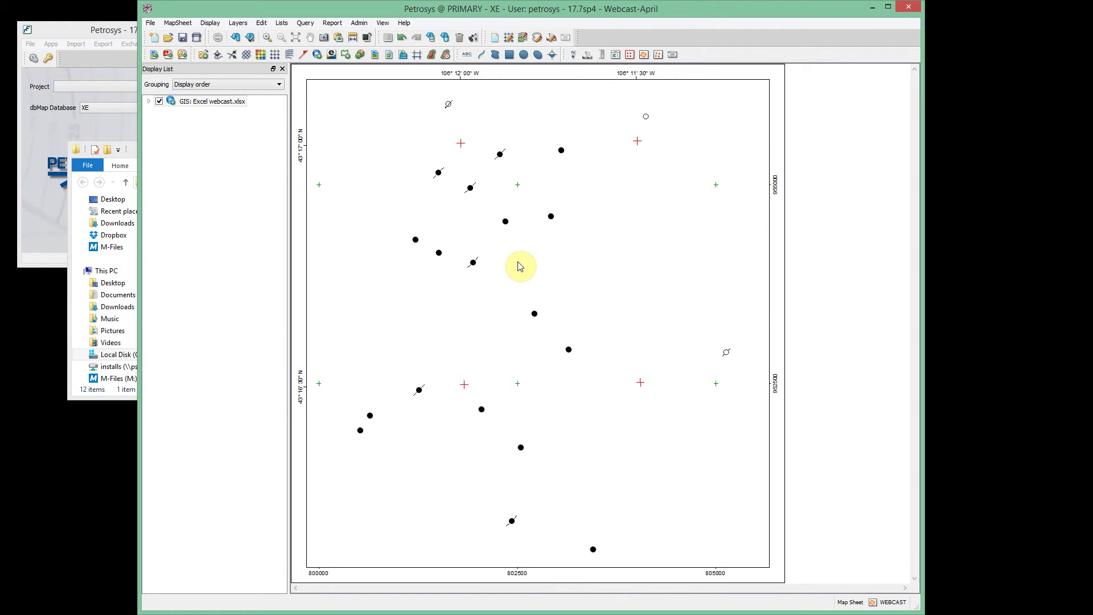
Reopen the well layer's display settings from the map and enable expression-style thematic mapping for its shapes
double_click(551, 220)
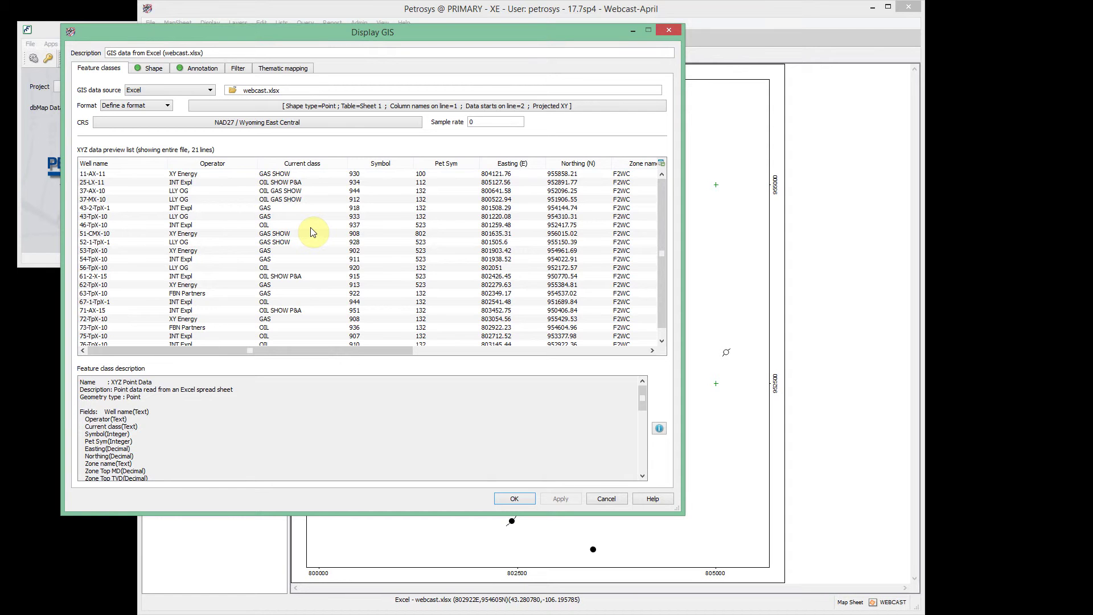
left_click(293, 69)
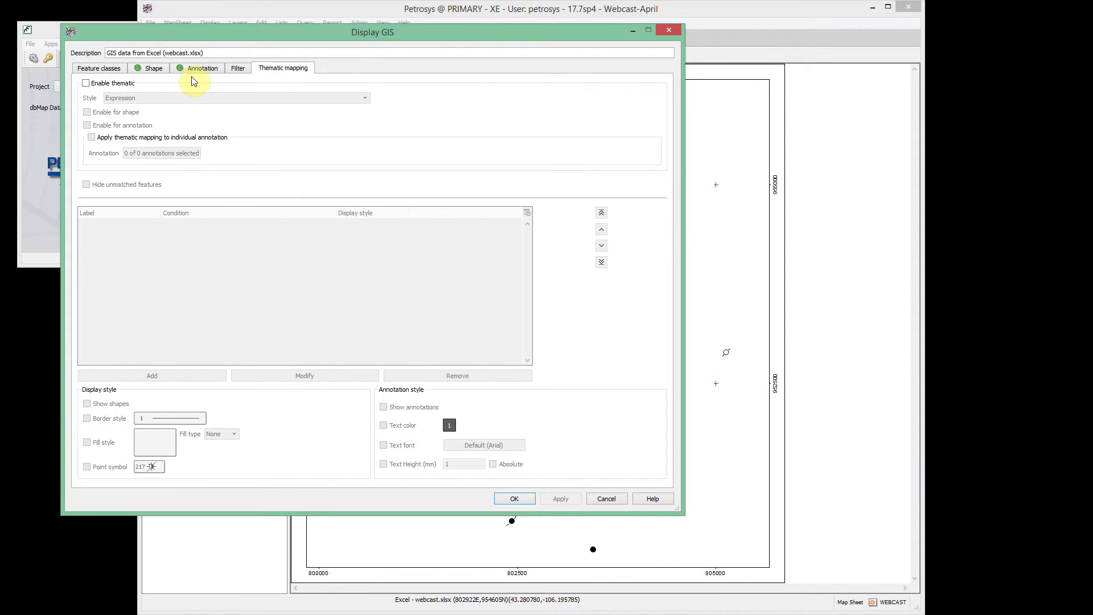
left_click(86, 83)
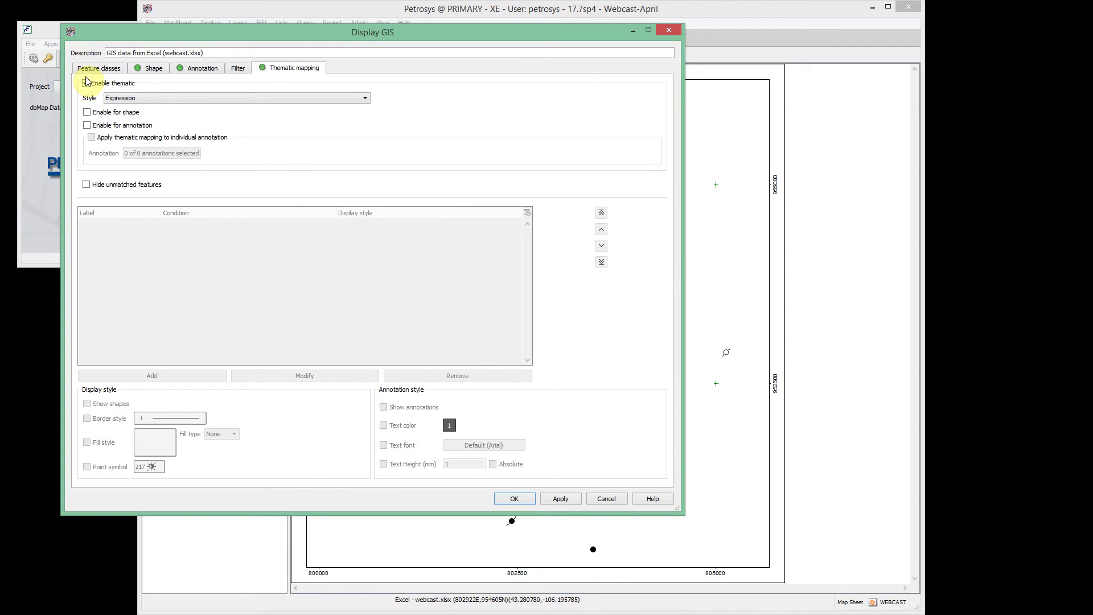
left_click(87, 113)
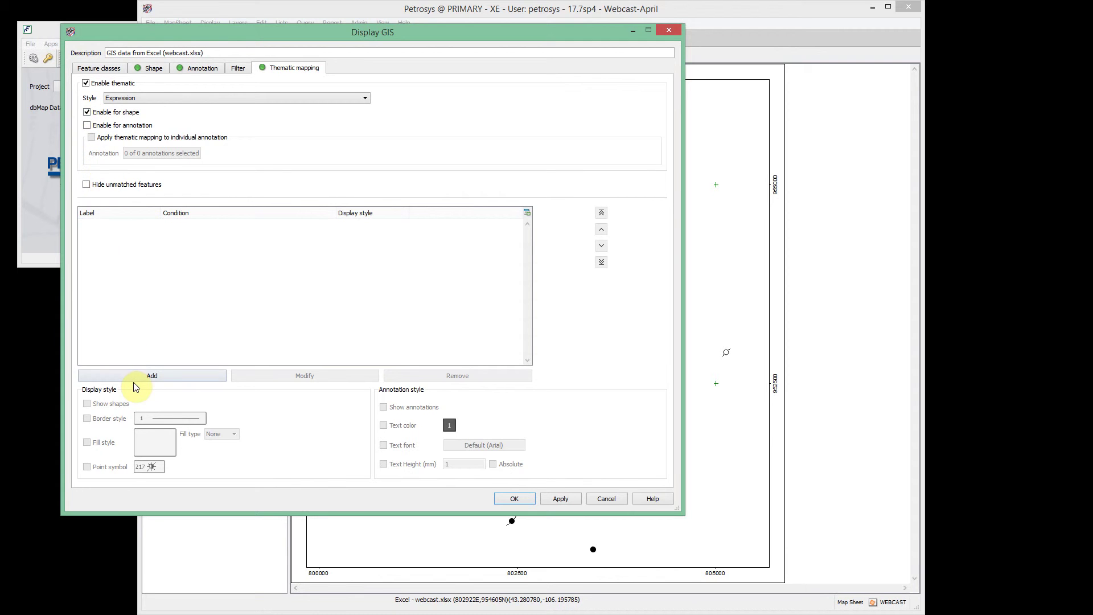
Add a thematic rule labelled GAS with the condition Current class = GAS, scanning the data for the value
left_click(135, 378)
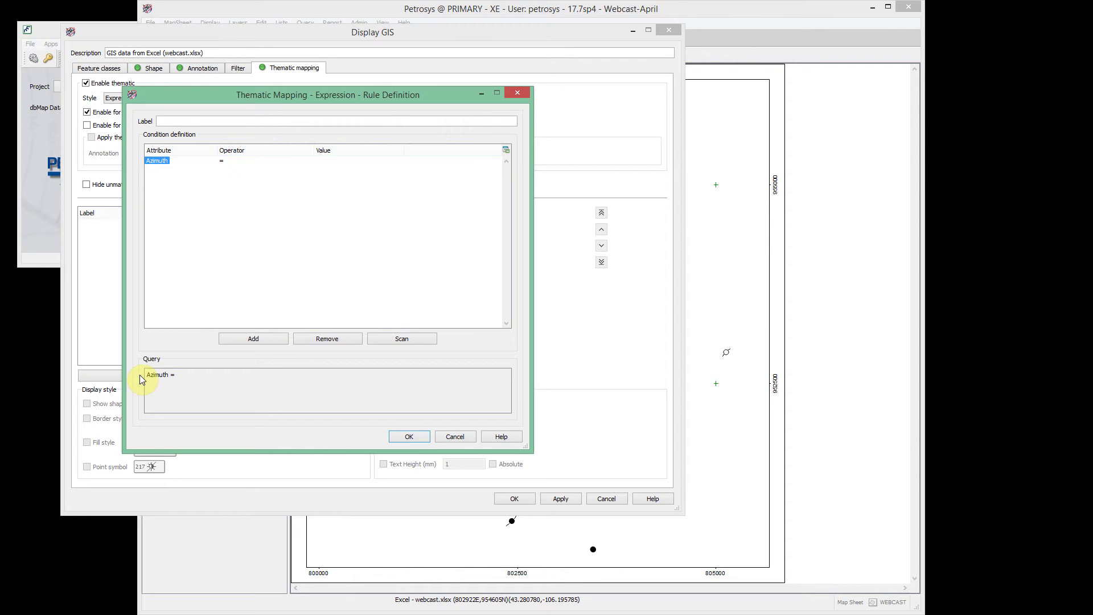
left_click(176, 160)
left_click(176, 160)
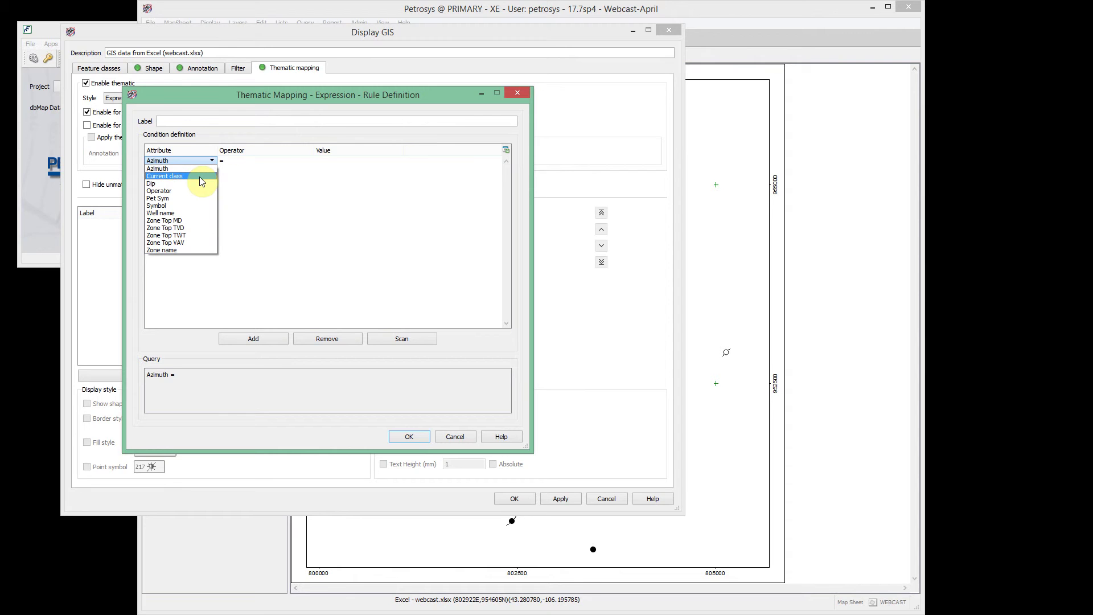
left_click(199, 178)
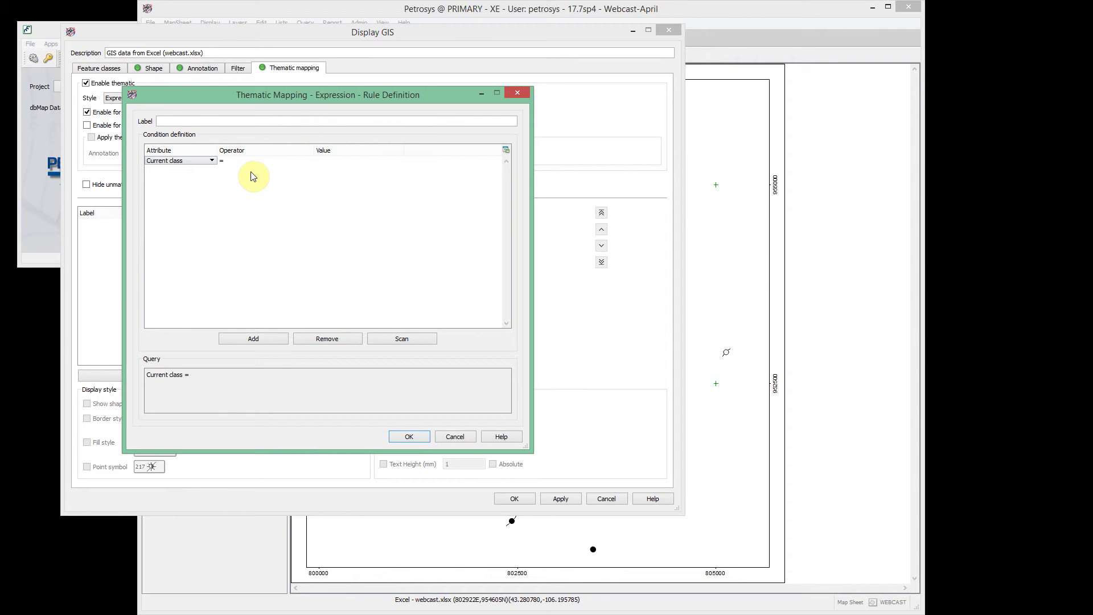
left_click(328, 162)
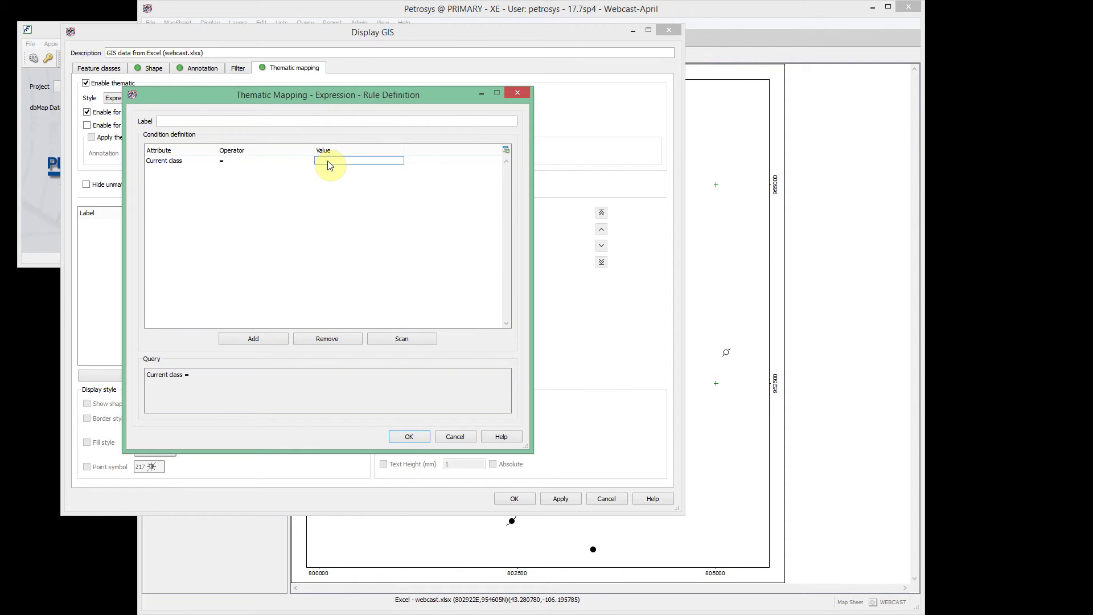
left_click(384, 340)
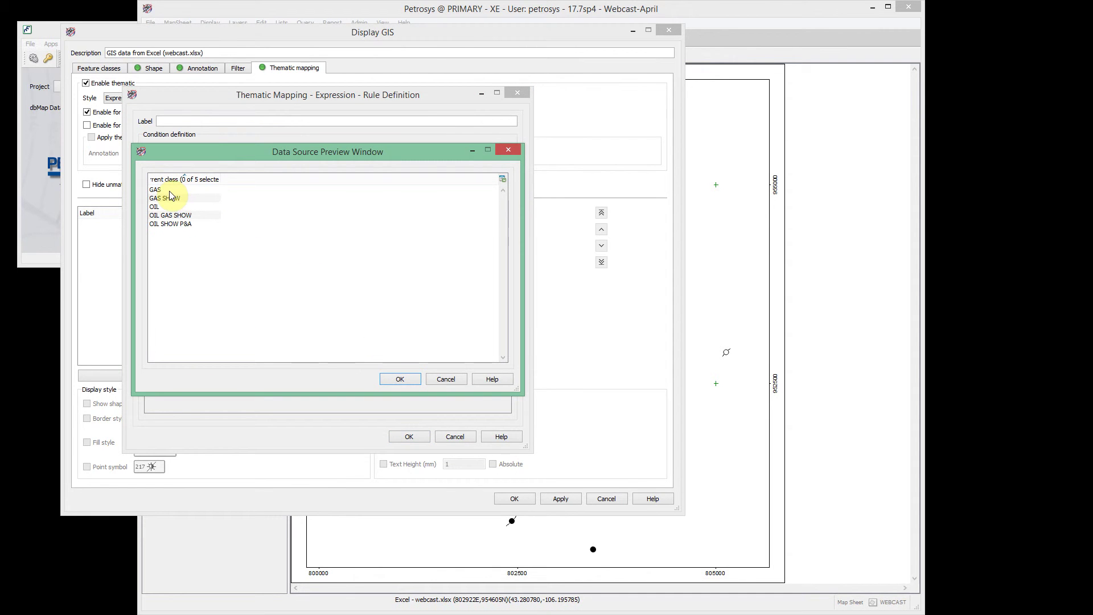
left_click(172, 190)
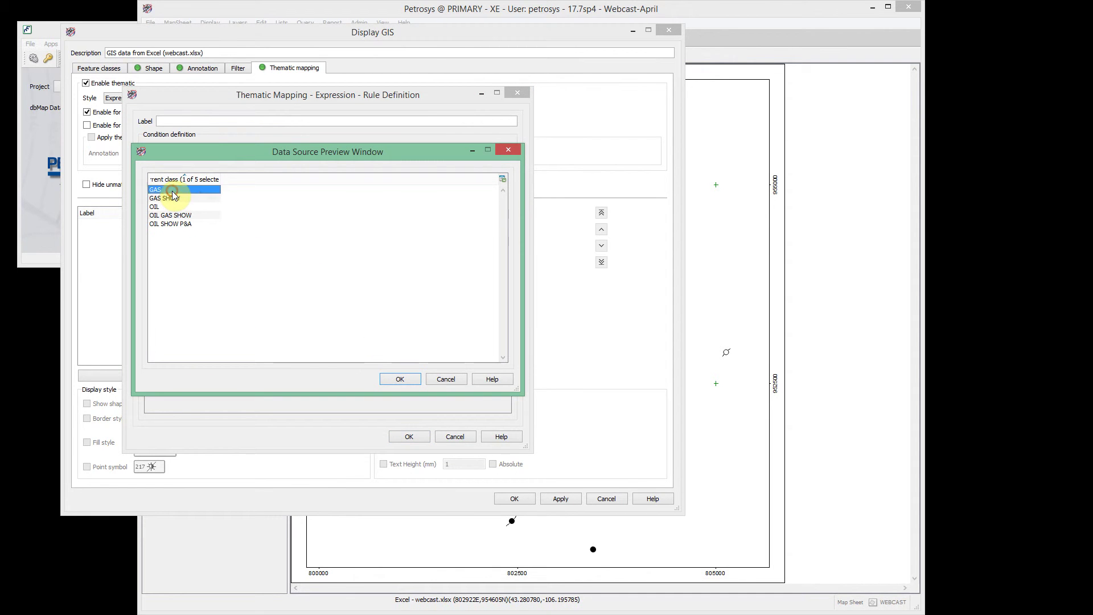
left_click(395, 379)
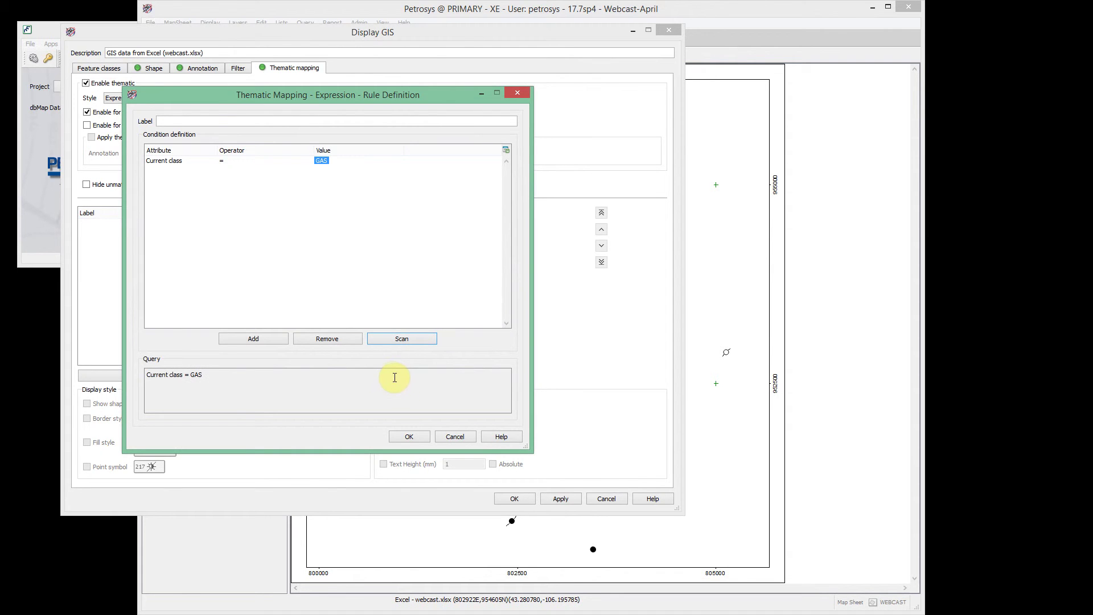
left_click(181, 120)
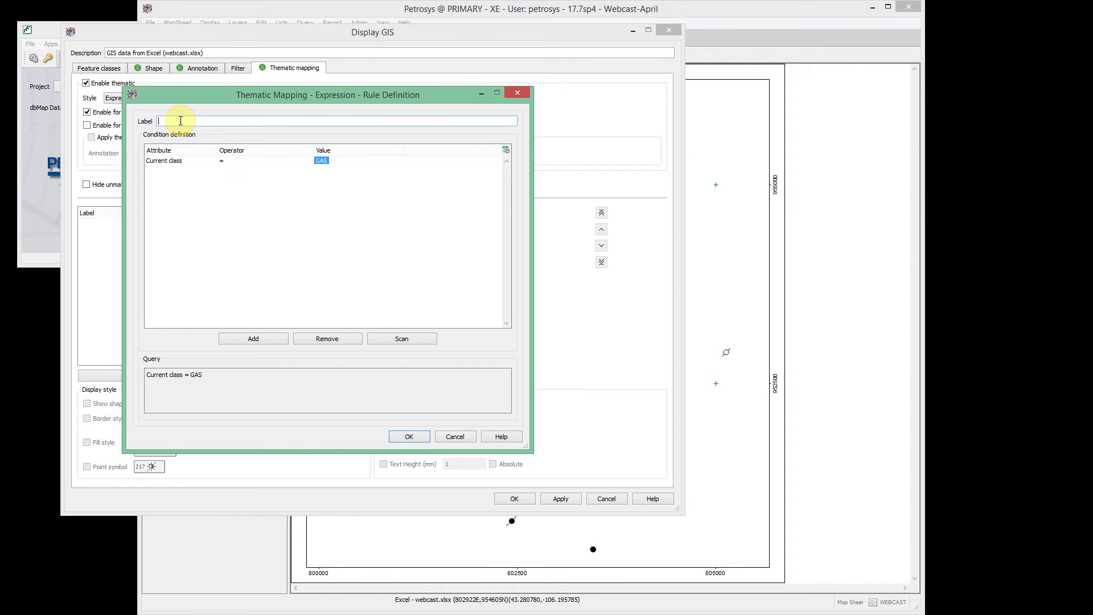
type("GAS")
left_click(410, 436)
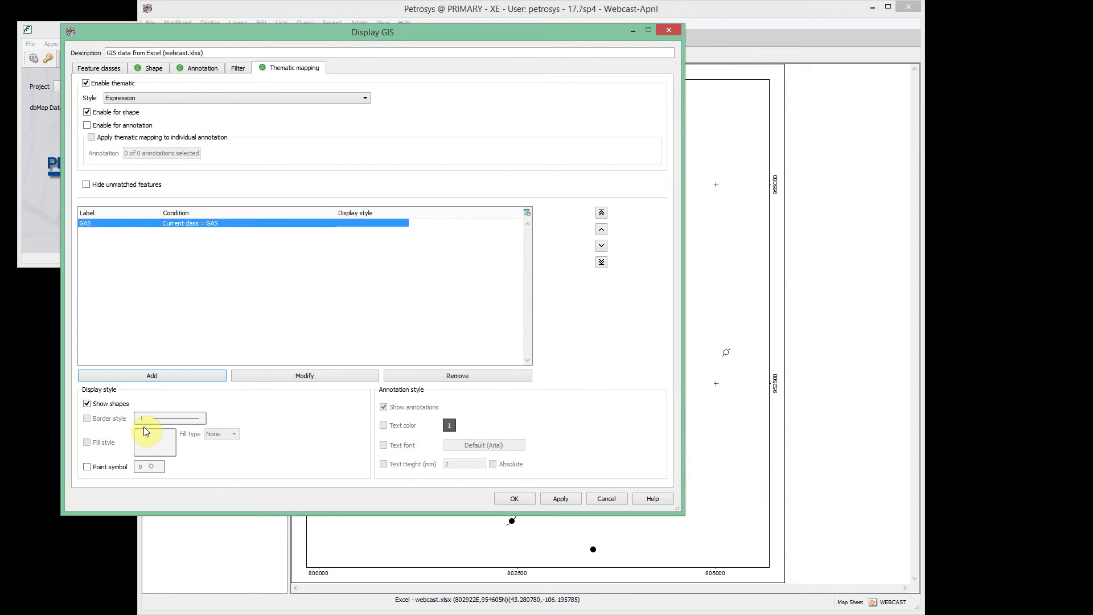
Give the GAS rule its own point symbol, number 109, coloured red
left_click(86, 467)
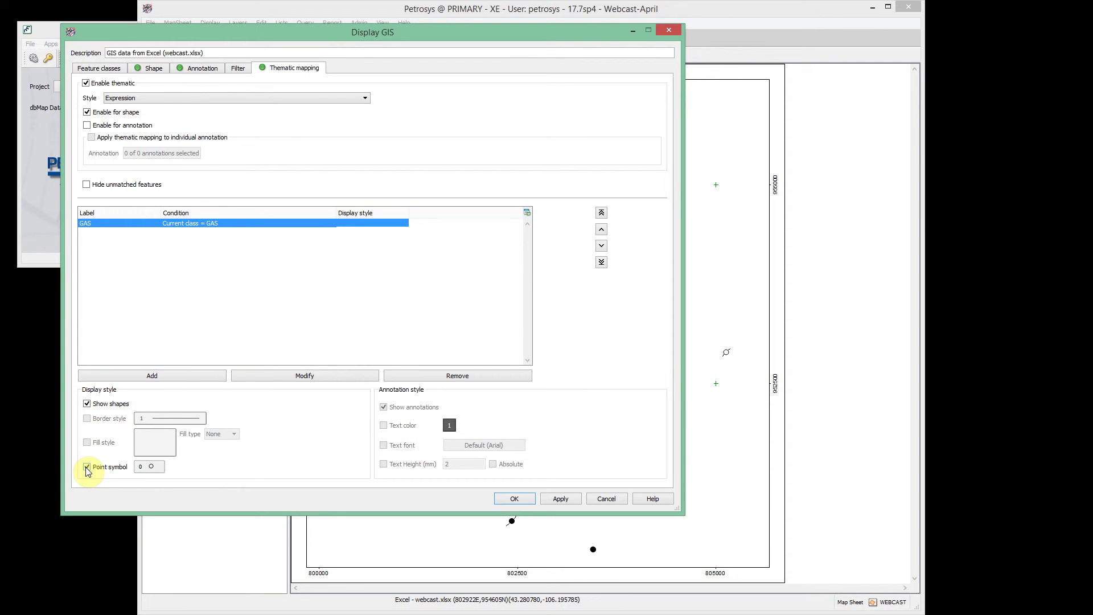
left_click(154, 466)
scroll(362, 282, "down", 3)
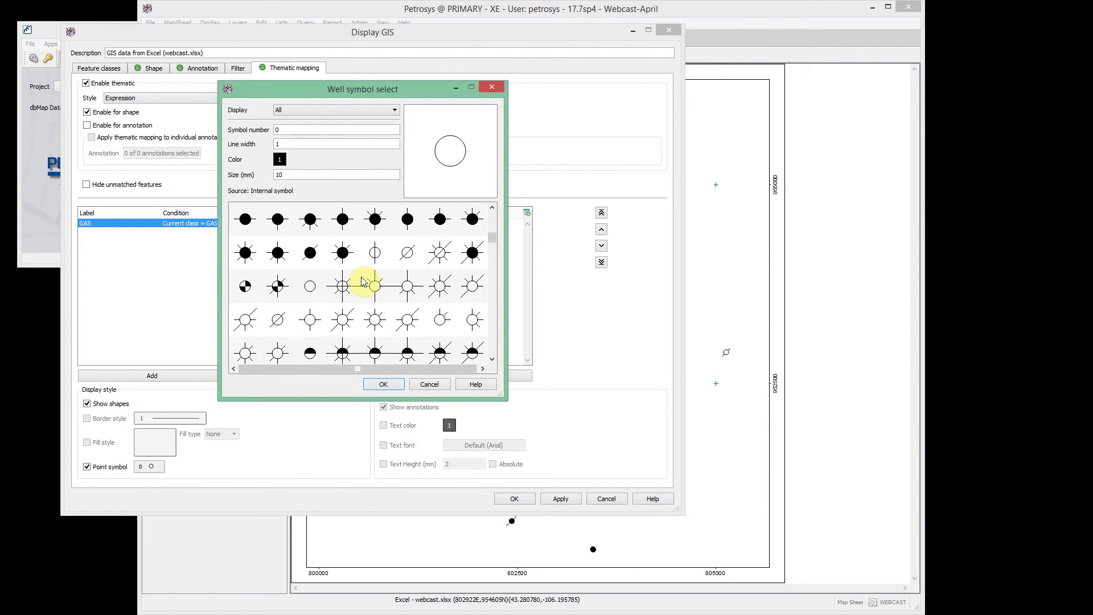
scroll(362, 281, "up", 3)
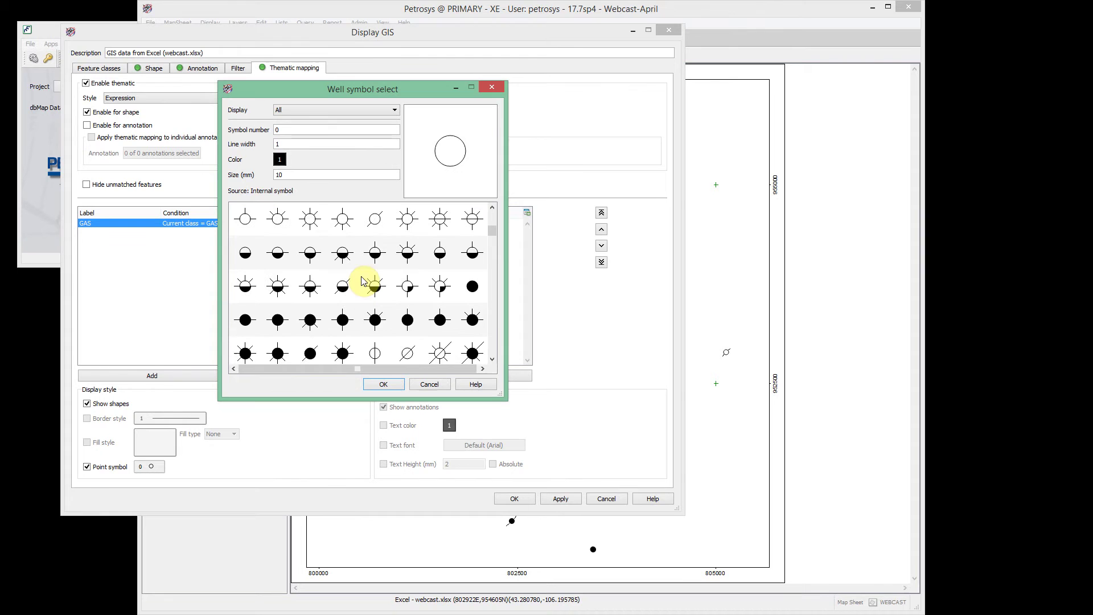
left_click(310, 221)
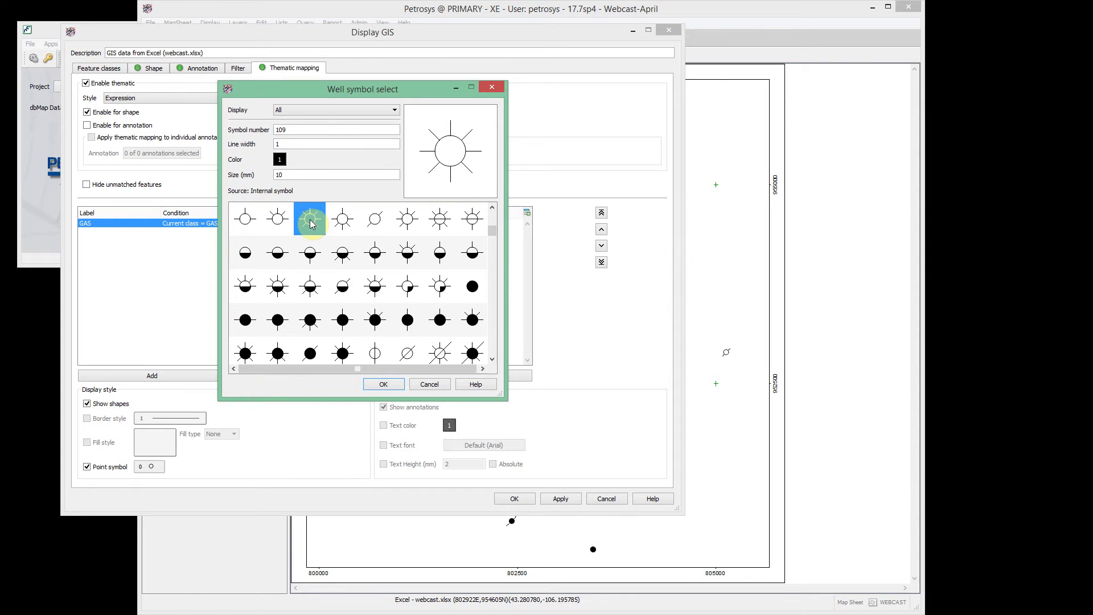
left_click(279, 160)
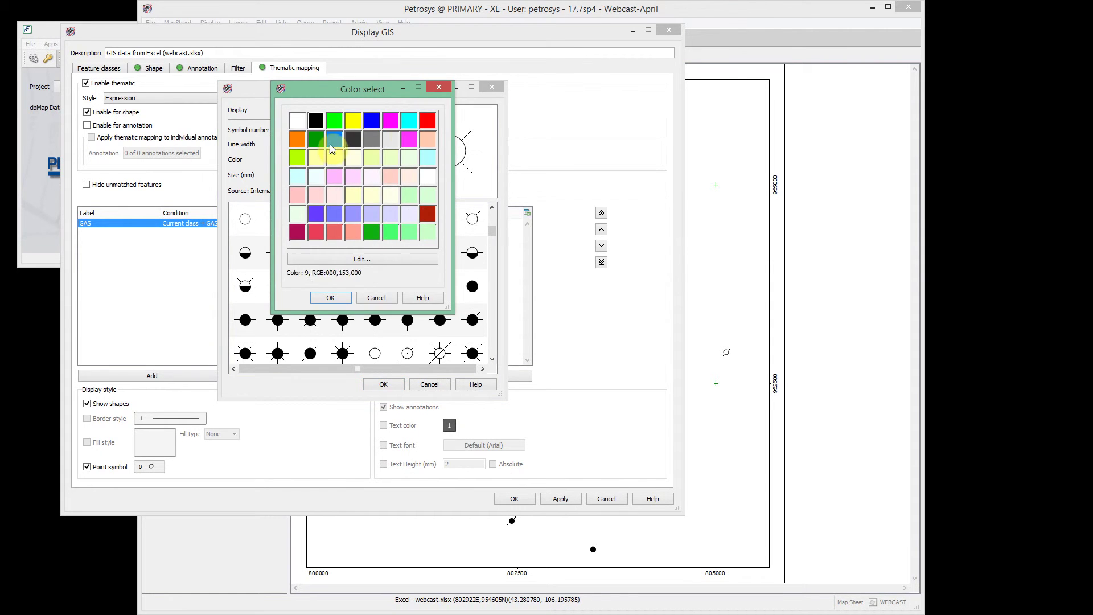
double_click(426, 120)
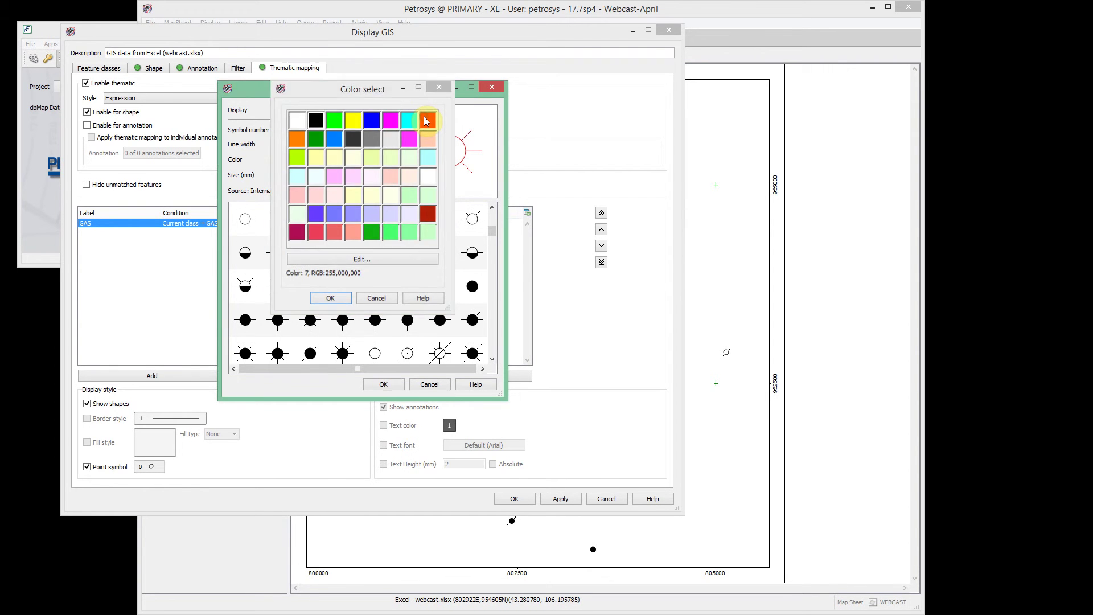
left_click(383, 384)
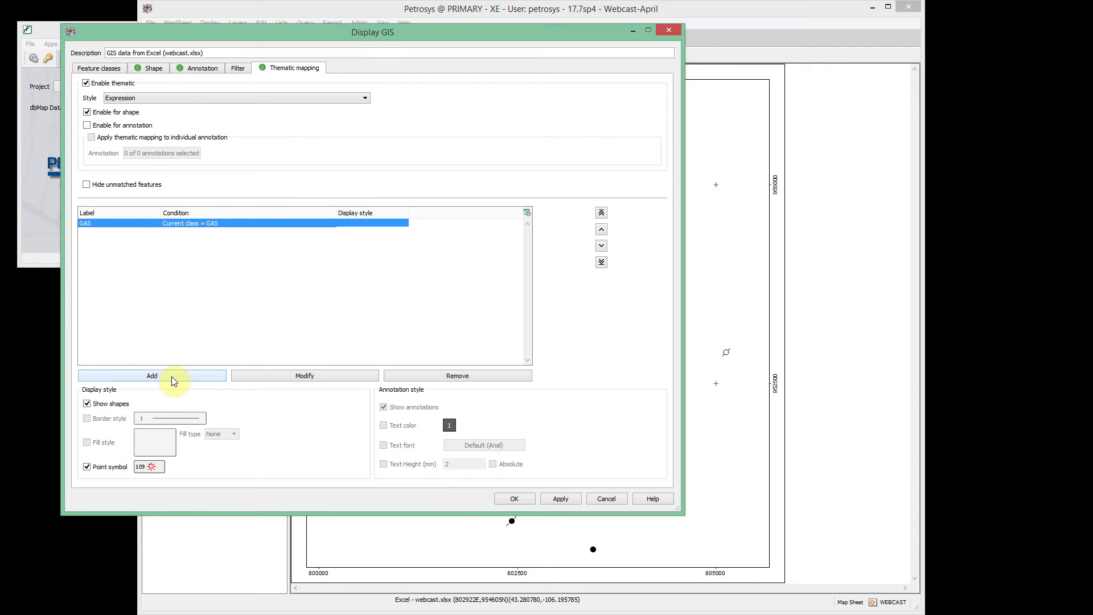
Import the thematic rules for the well classes from the XML file webcast_class
right_click(283, 292)
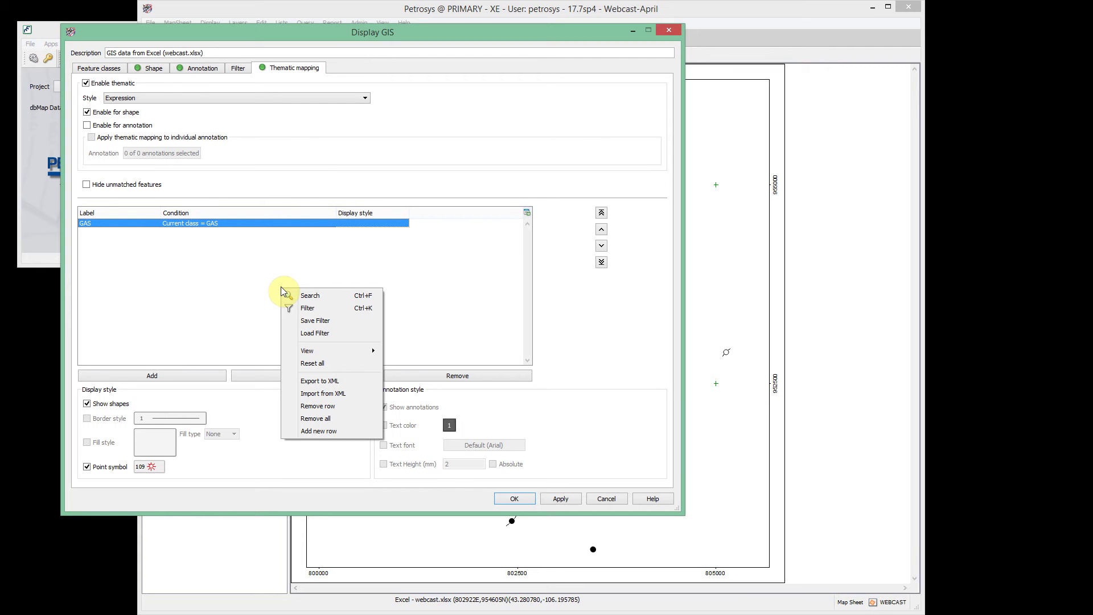
left_click(320, 395)
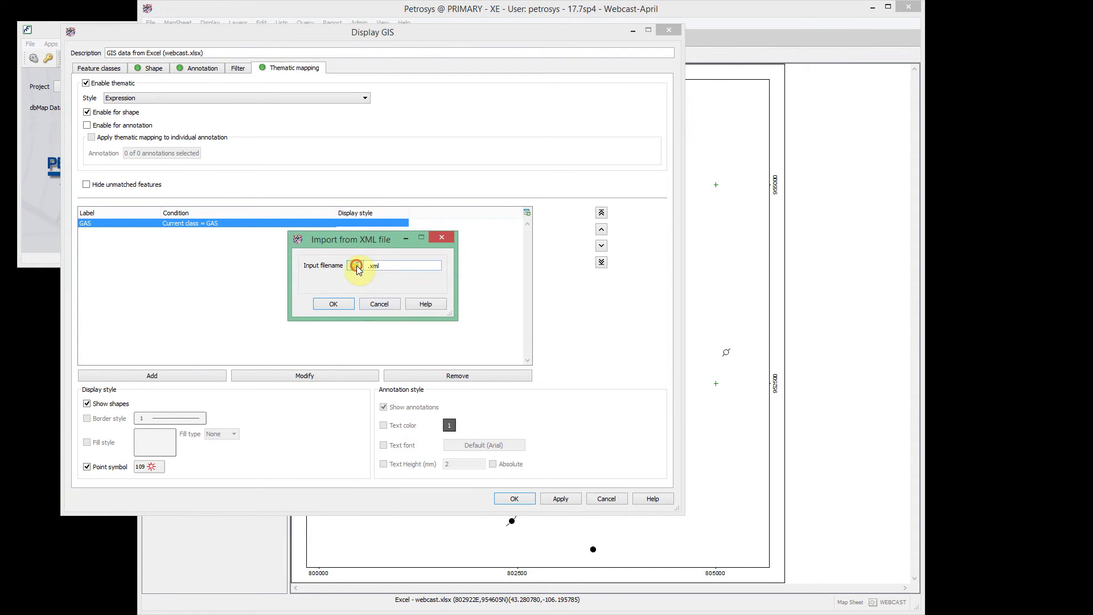
left_click(357, 268)
left_click(497, 342)
double_click(496, 341)
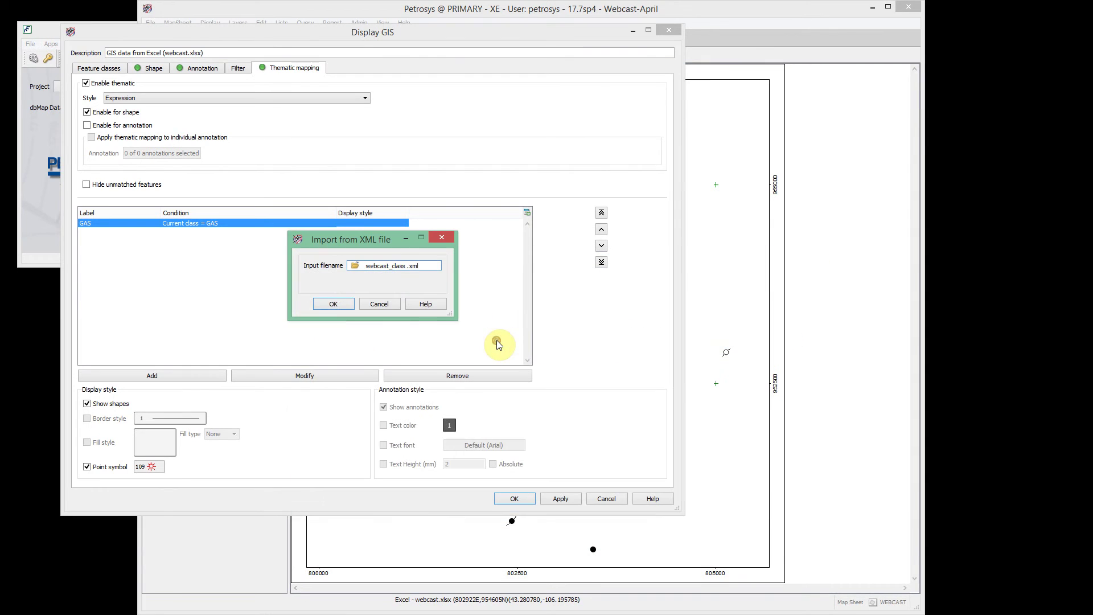
left_click(335, 303)
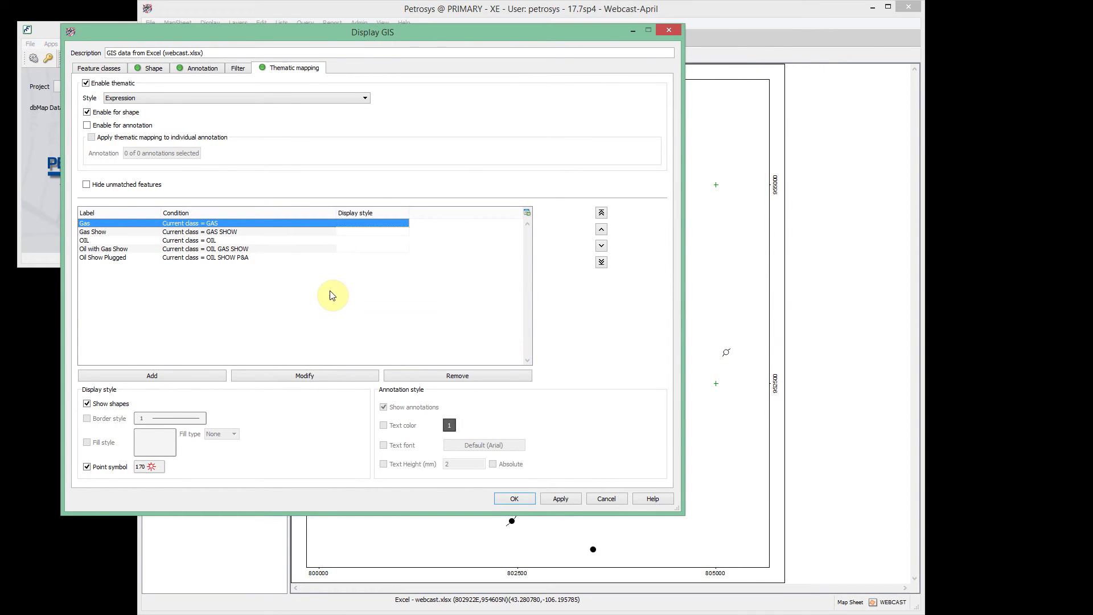
Check the point symbol of each imported rule from Gas Show to Oil Show Plugged, and accept the thematic mapping for the map
left_click(218, 233)
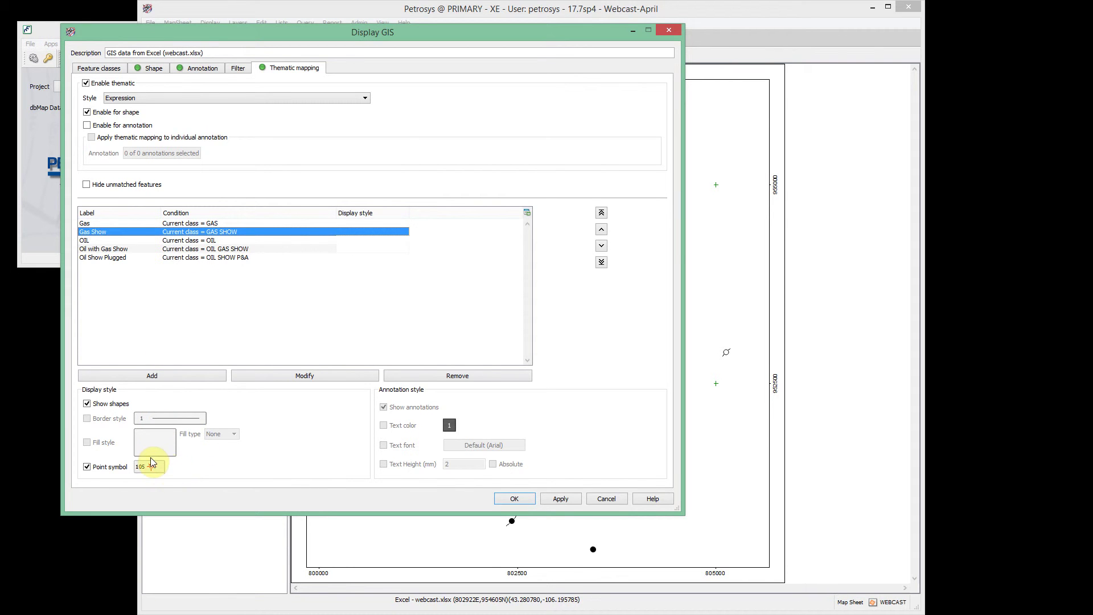
left_click(211, 241)
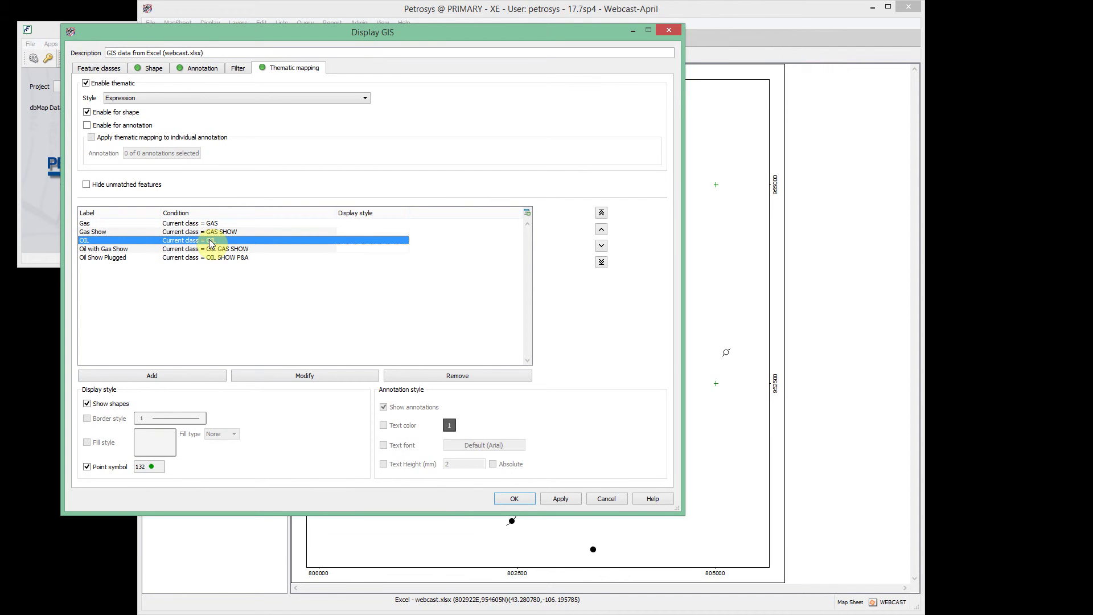
left_click(211, 249)
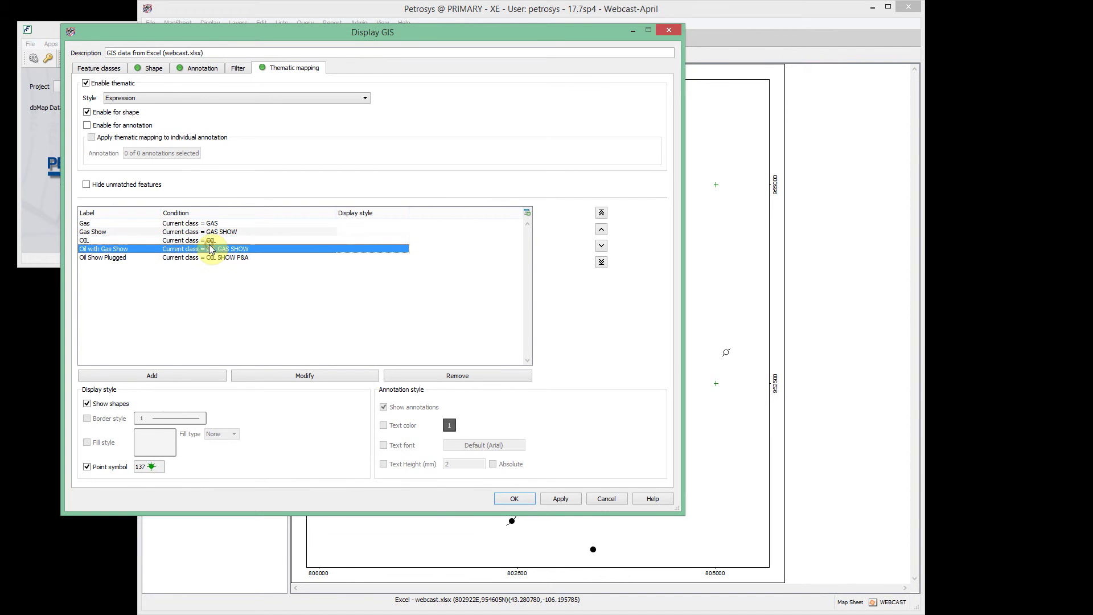
left_click(216, 258)
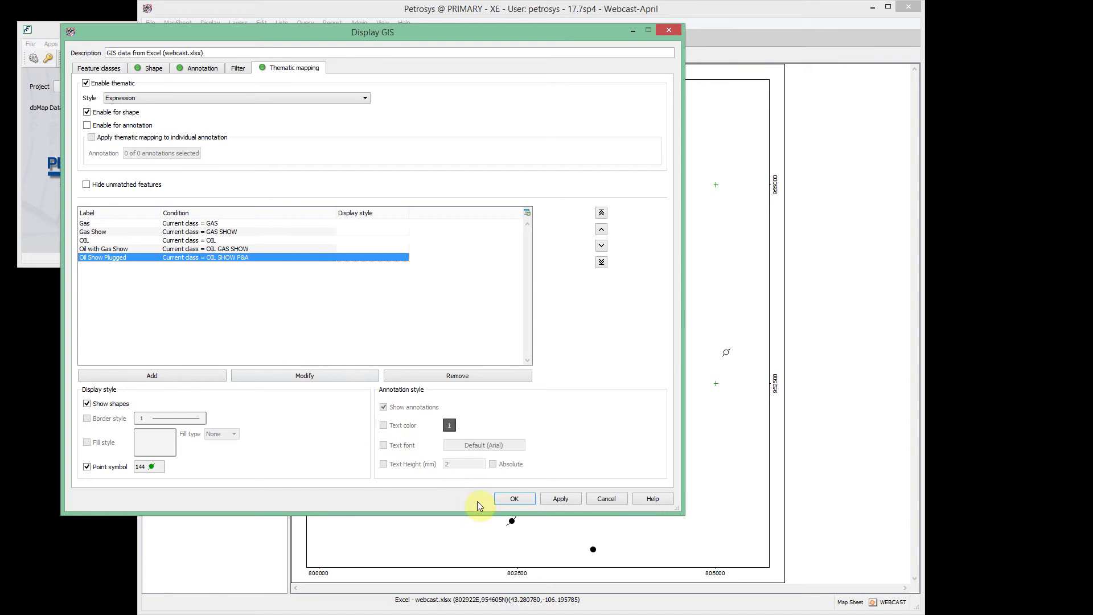
left_click(516, 498)
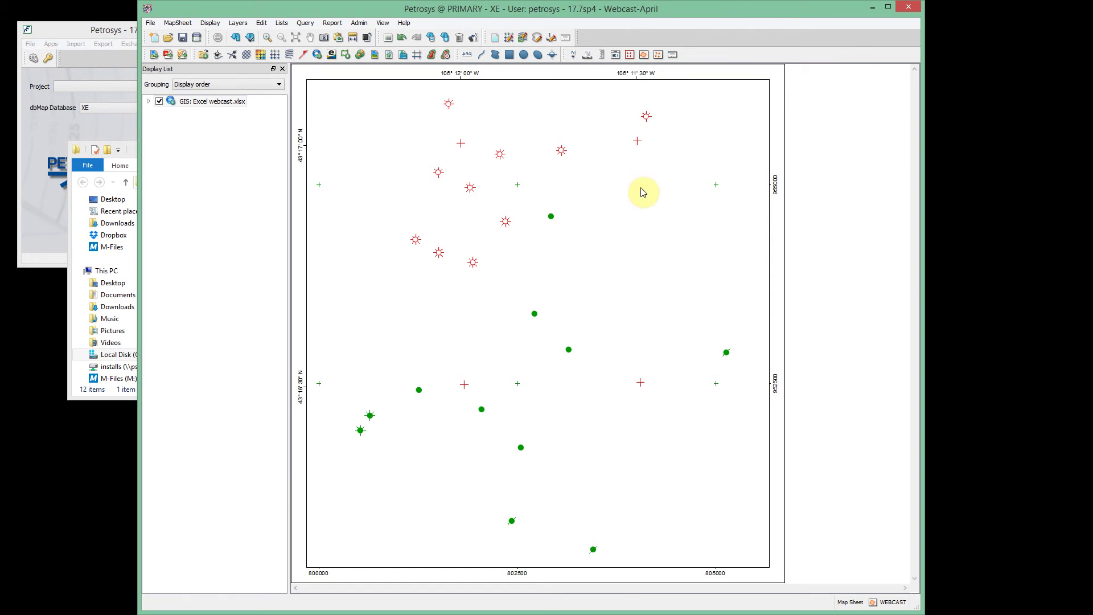
left_click(547, 226)
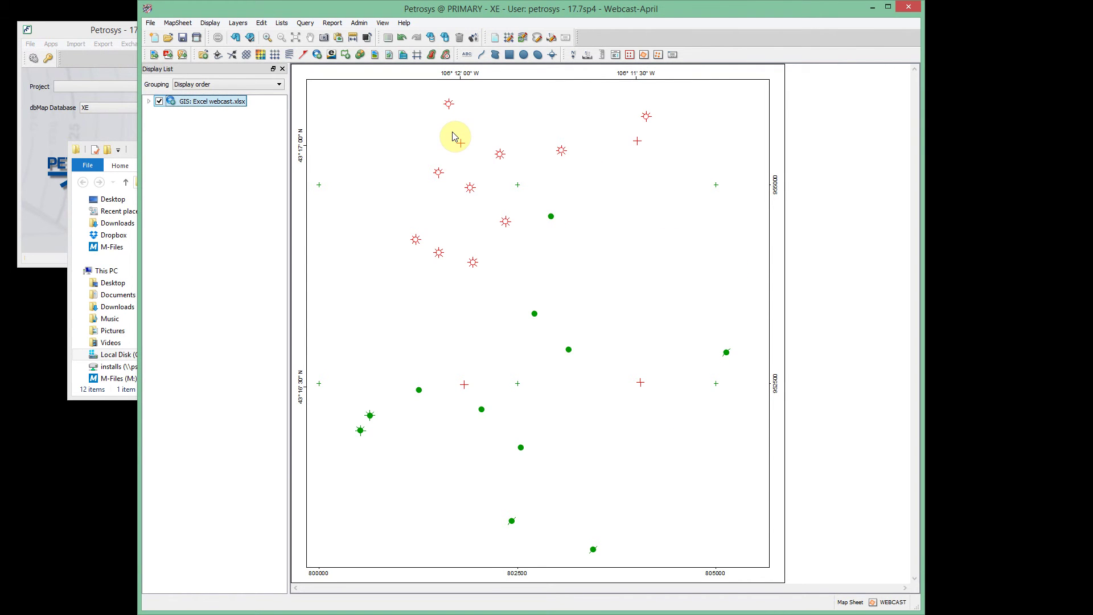
Reopen the well layer's display settings and set its point style to symbol 27 at 20 mm, with attribute-based symbol selection off
double_click(224, 101)
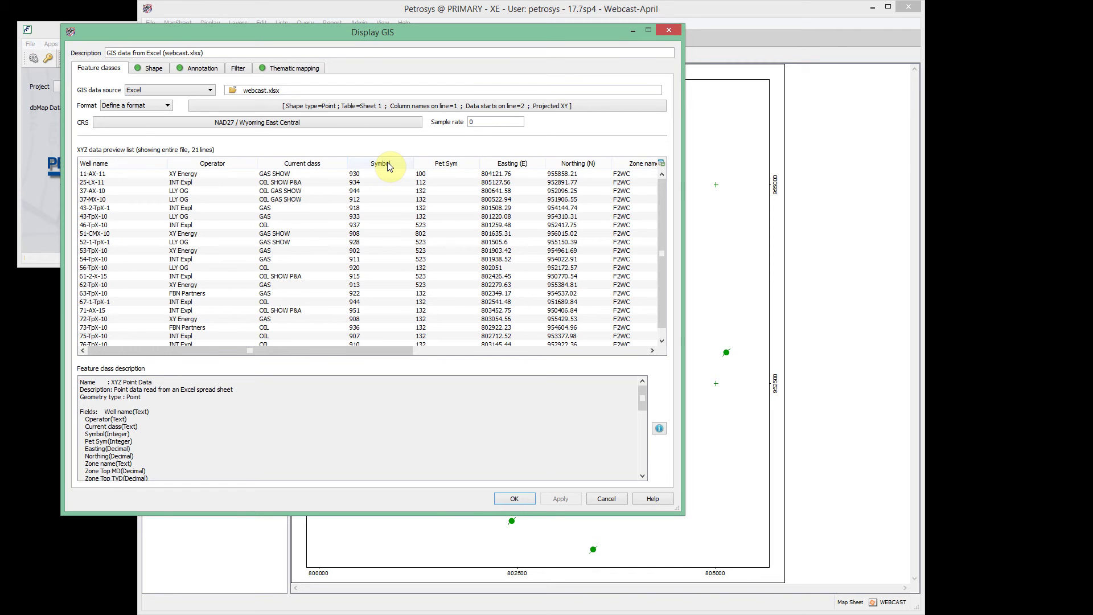
left_click_drag(378, 349, 630, 341)
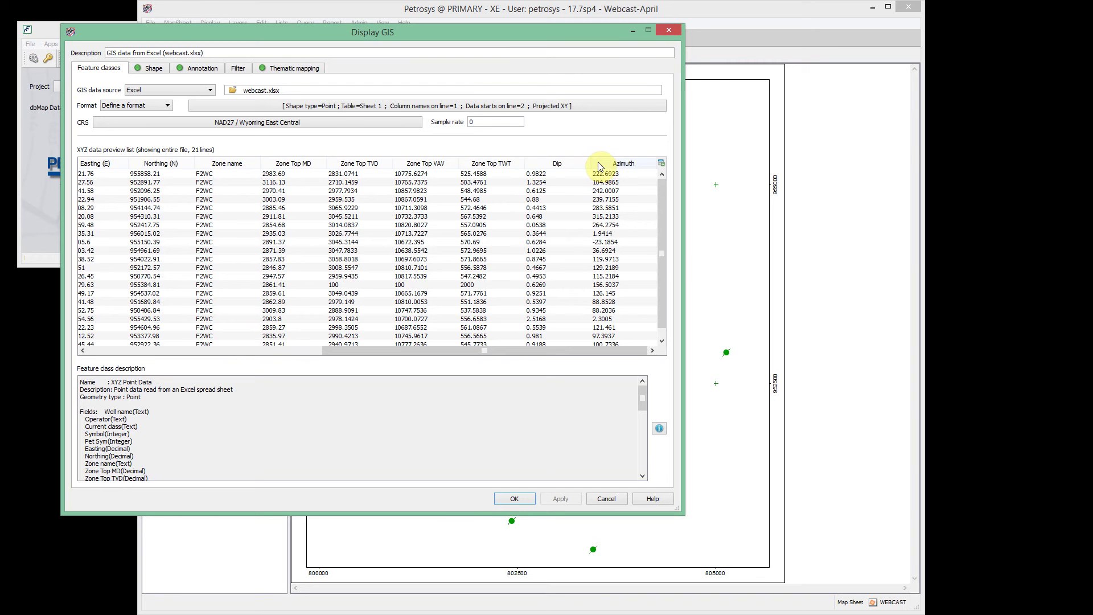
left_click(164, 73)
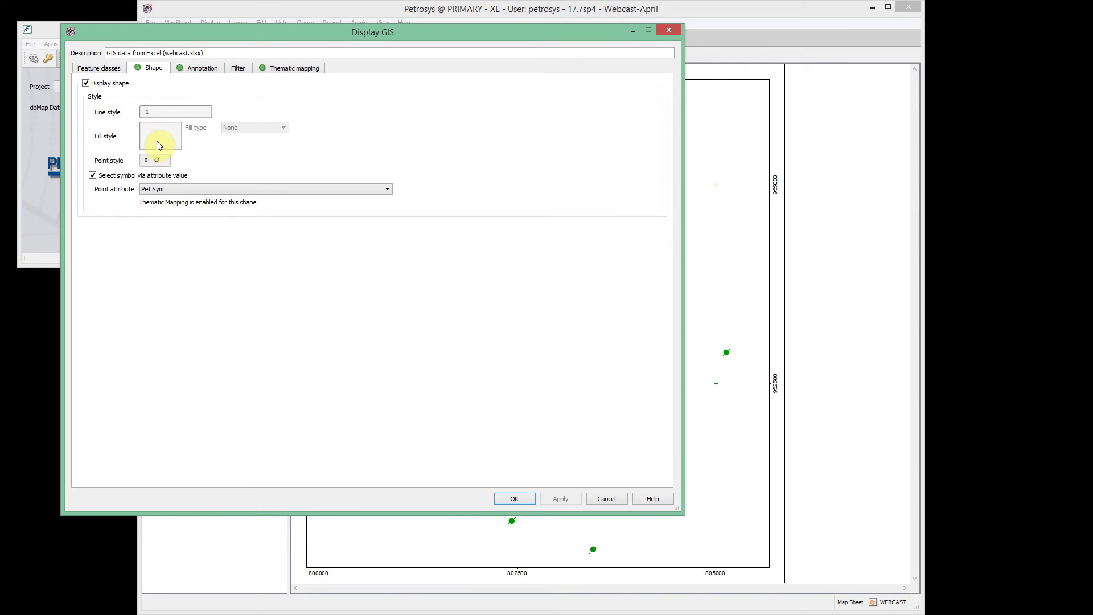
left_click(156, 160)
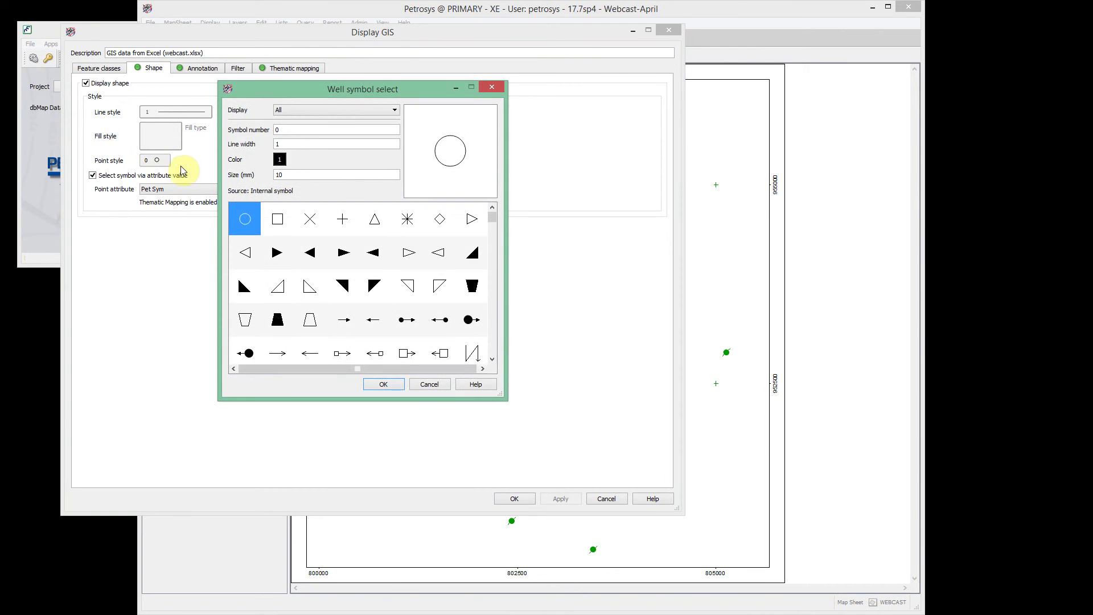
left_click(276, 131)
type("27")
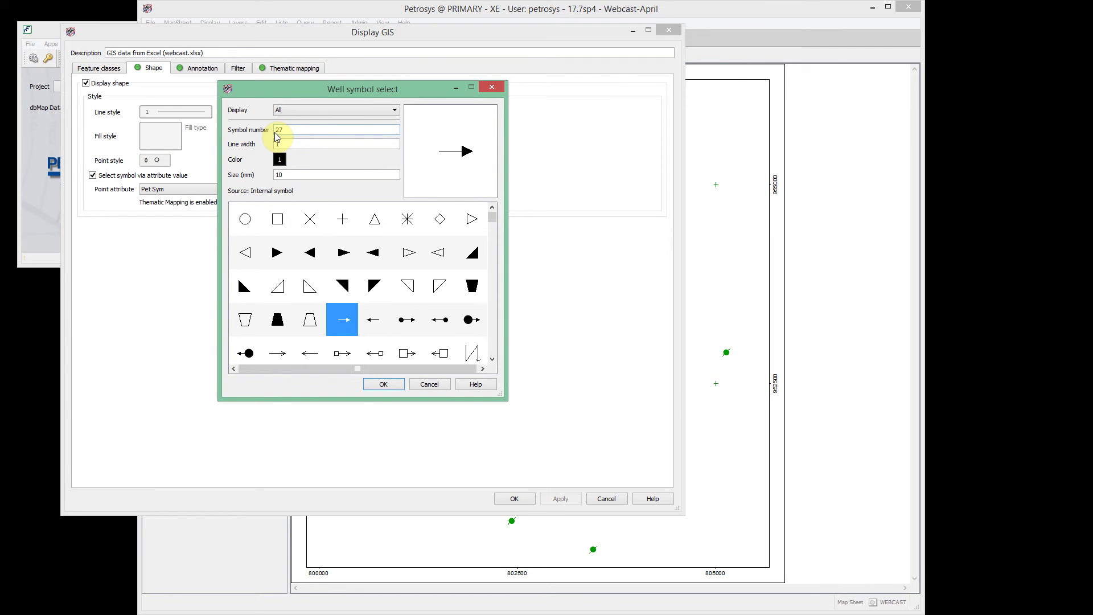
double_click(274, 176)
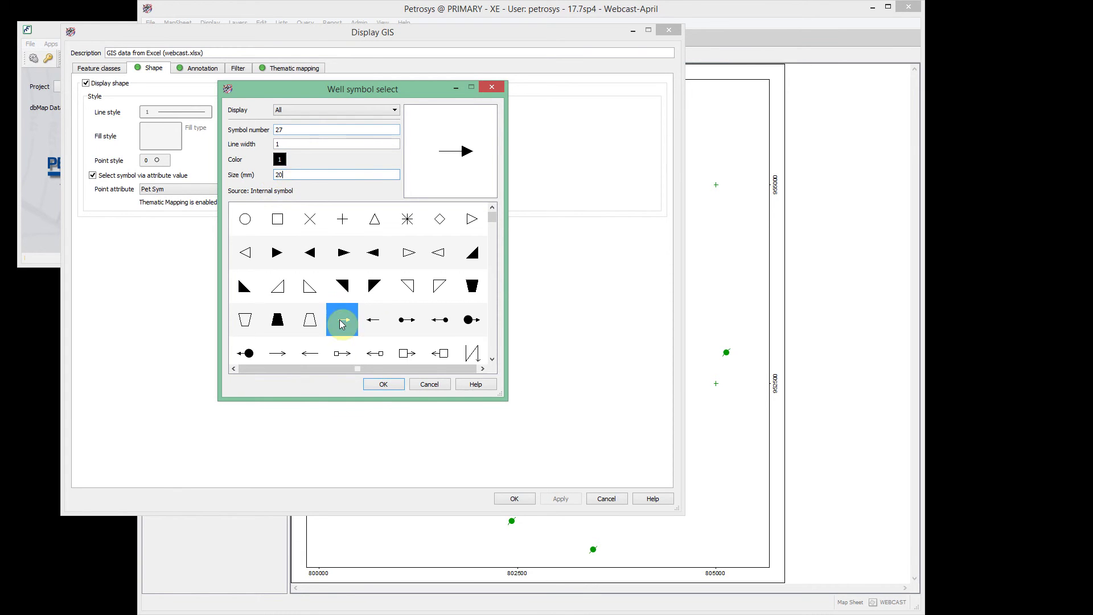
left_click(385, 384)
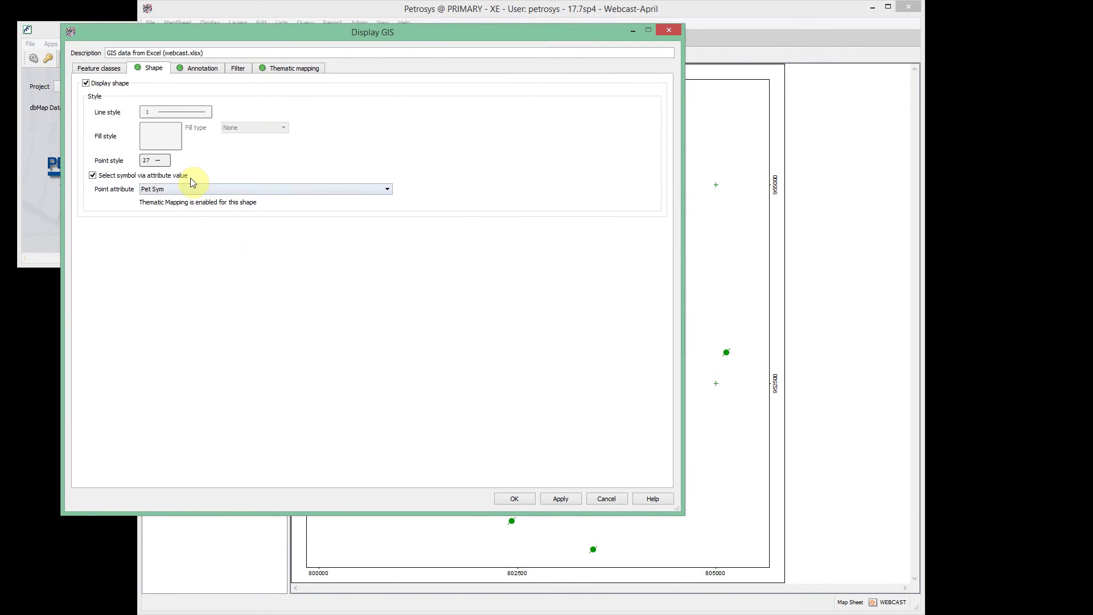
left_click(94, 178)
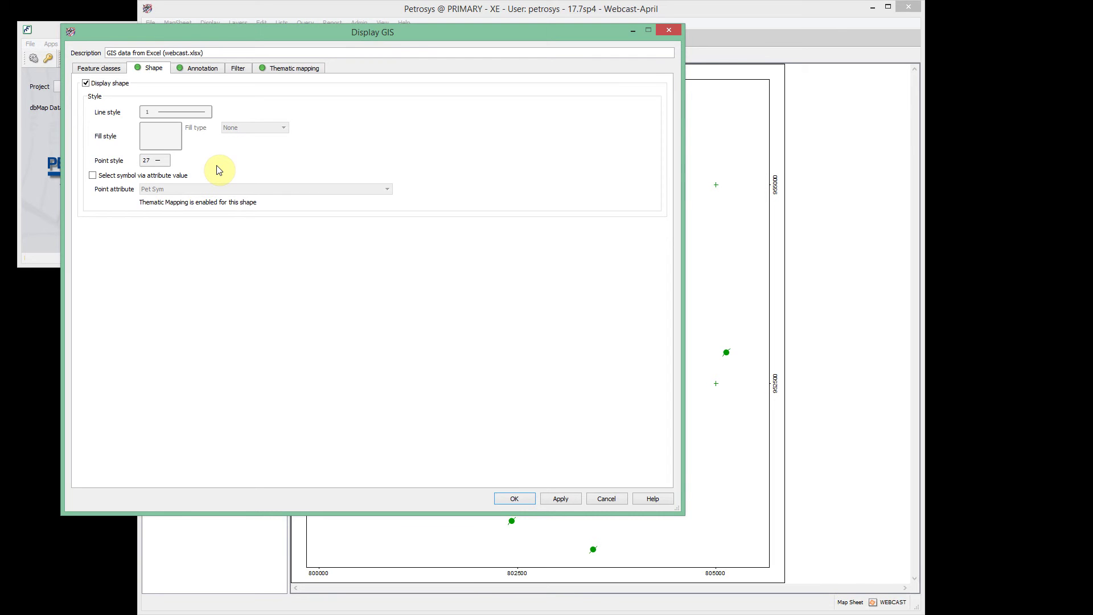
Add the Dip attribute as an annotation on the wells, positioned Right with a text size of 10 mm
left_click(189, 69)
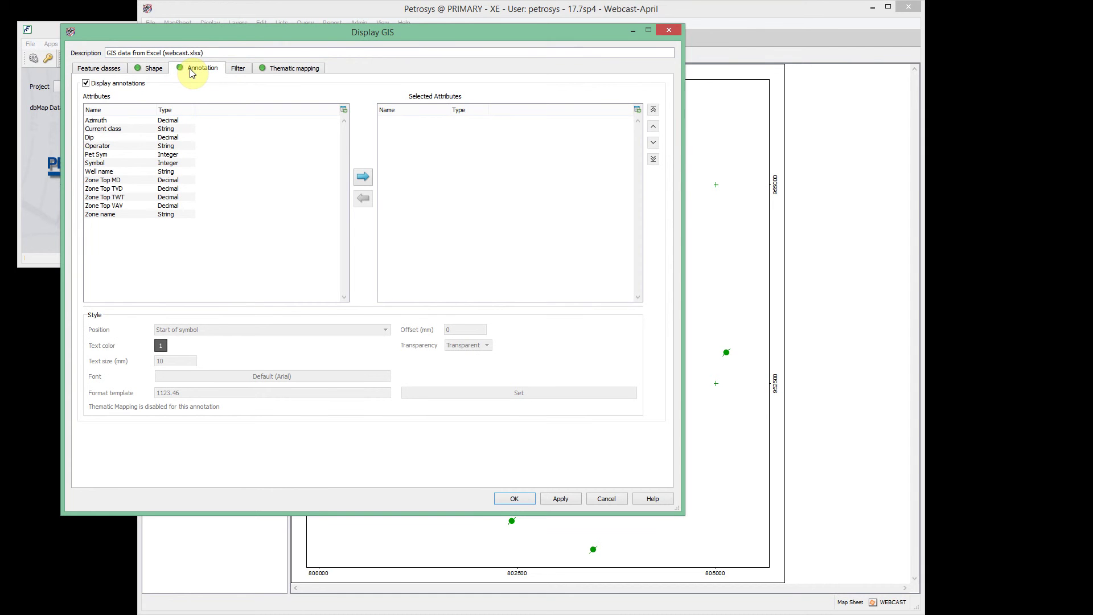
left_click(119, 139)
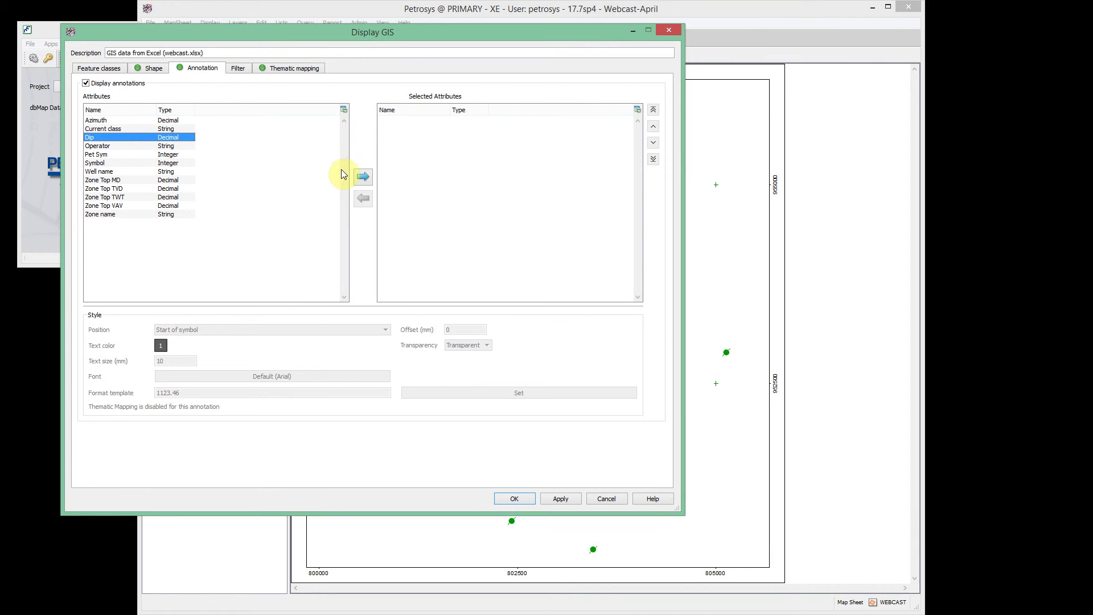
left_click(362, 178)
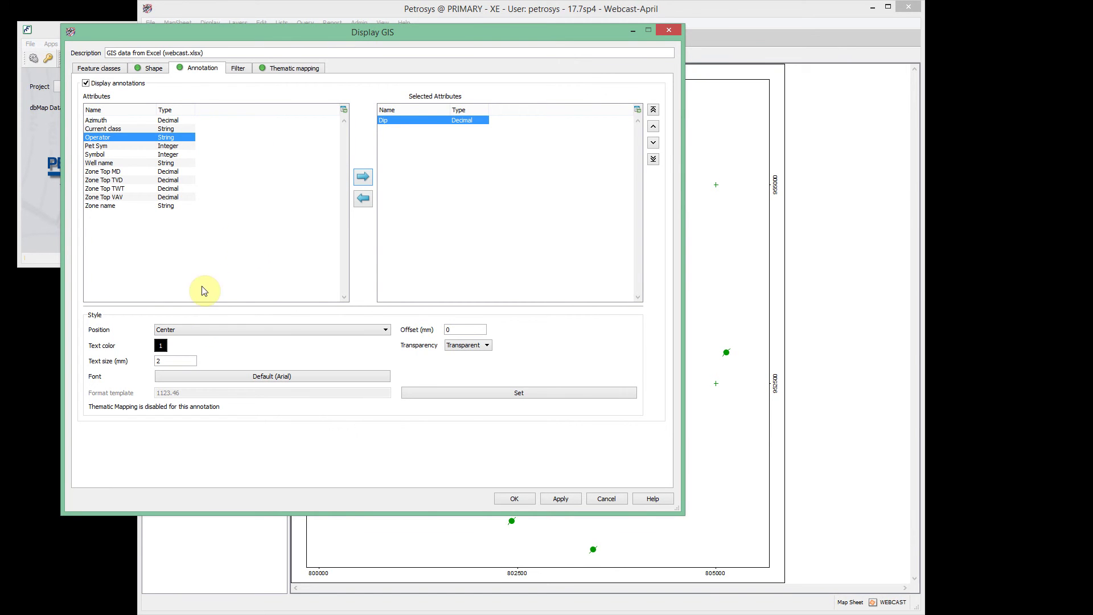
left_click(195, 330)
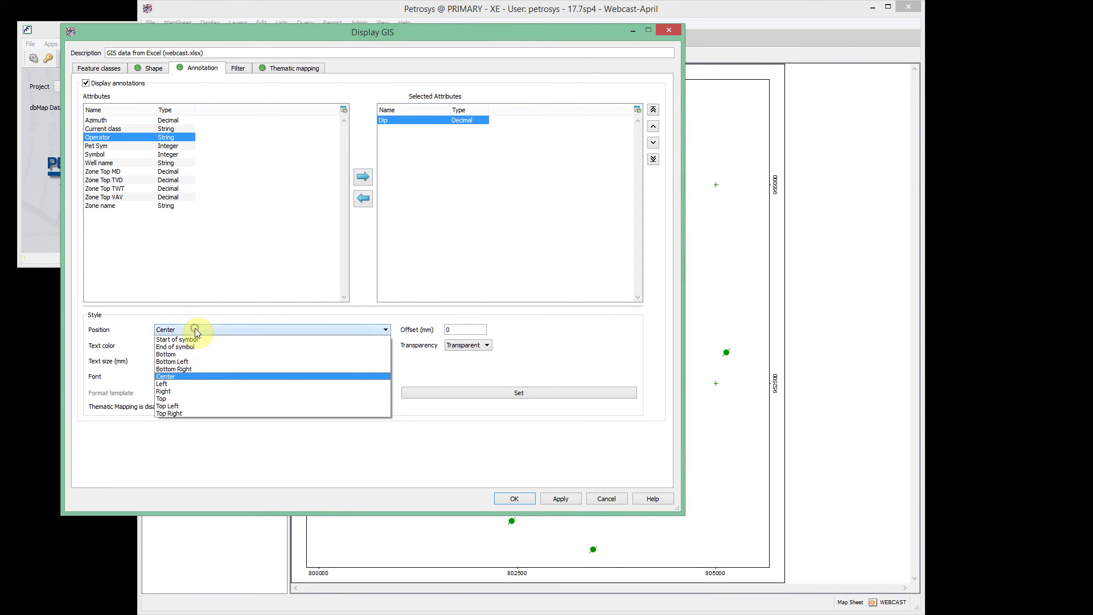
left_click(176, 391)
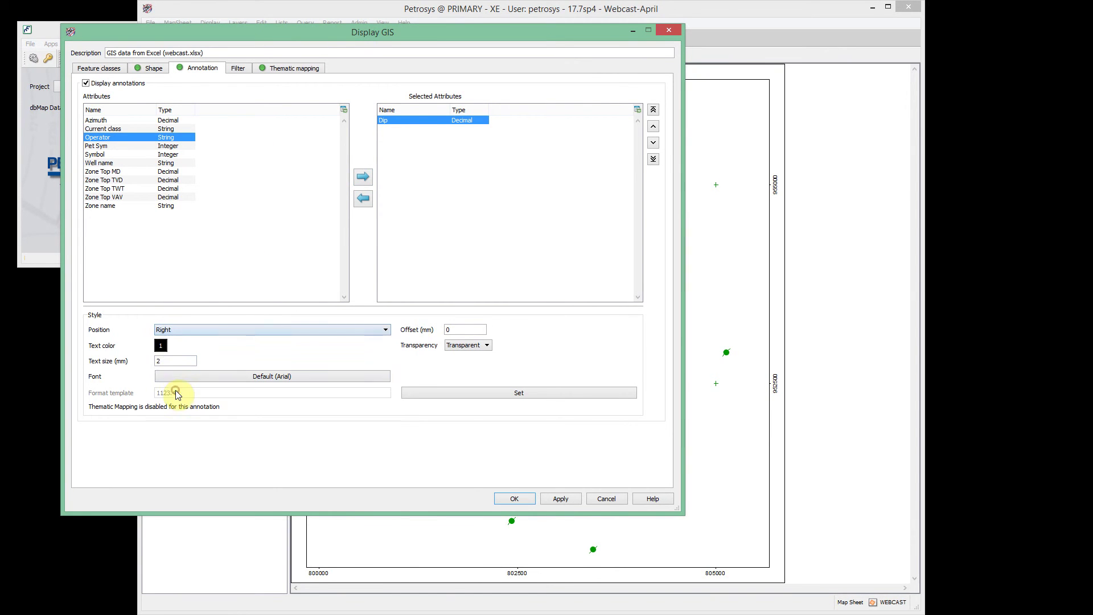
double_click(164, 361)
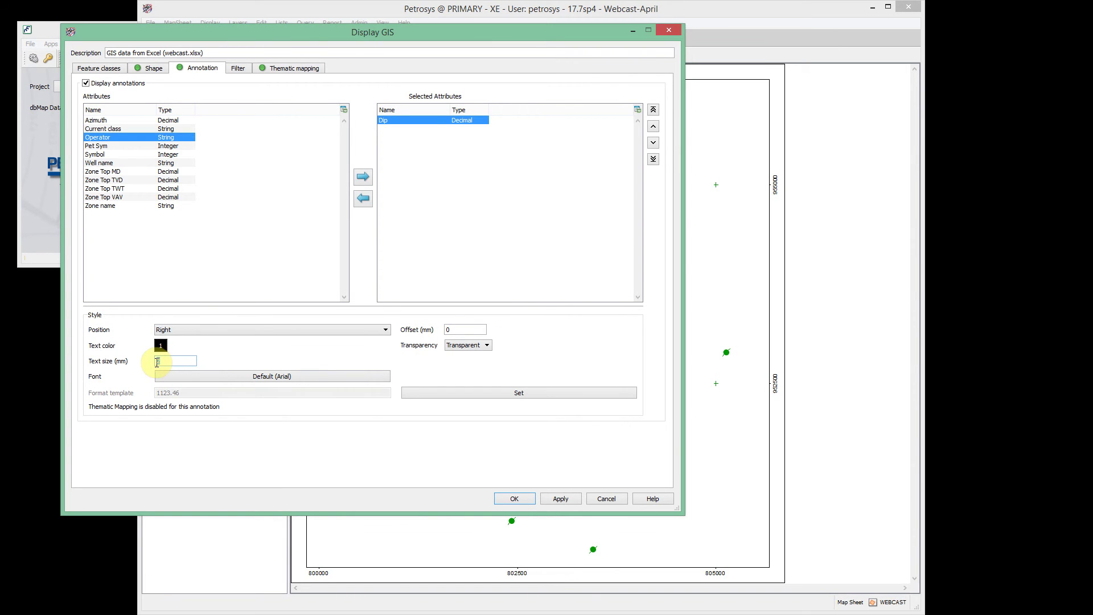
type("10")
Reduce the number of decimal places in the Dip annotation's number format
left_click(476, 392)
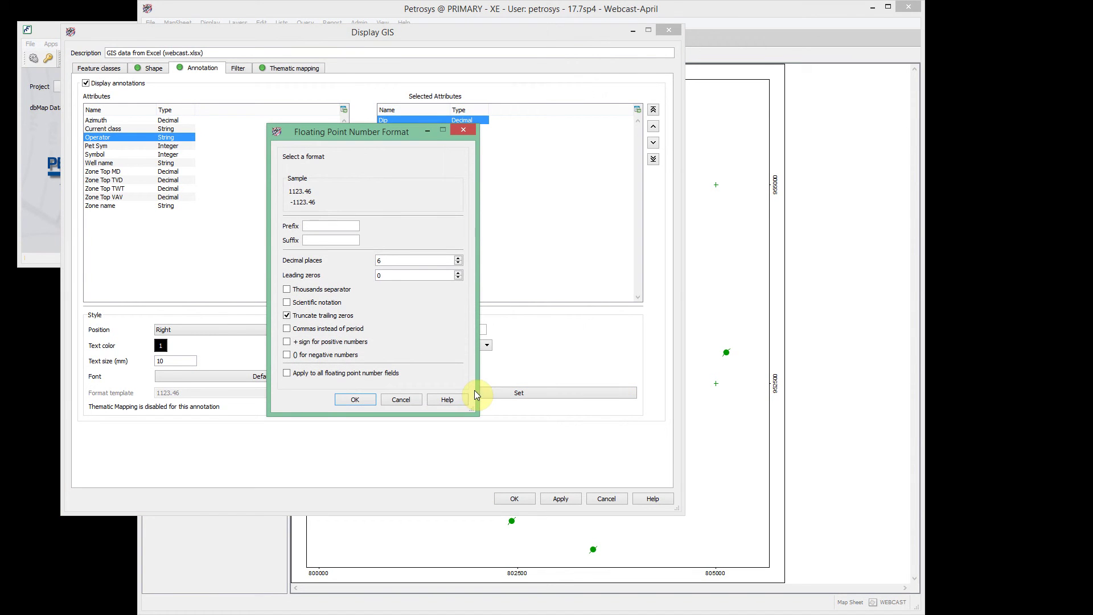
left_click(458, 263)
left_click(458, 263)
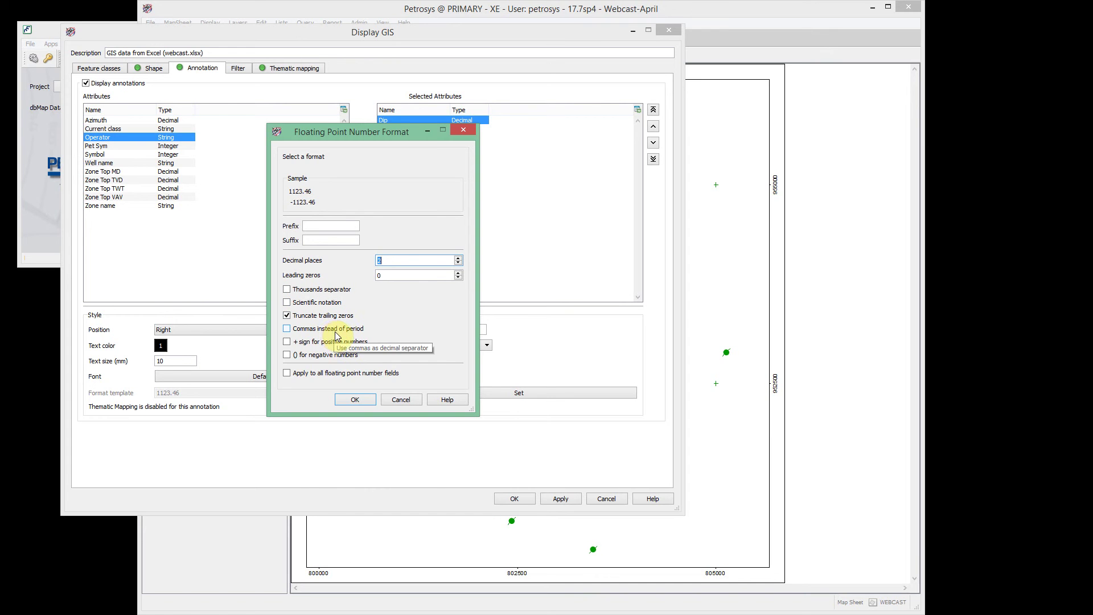
left_click(357, 399)
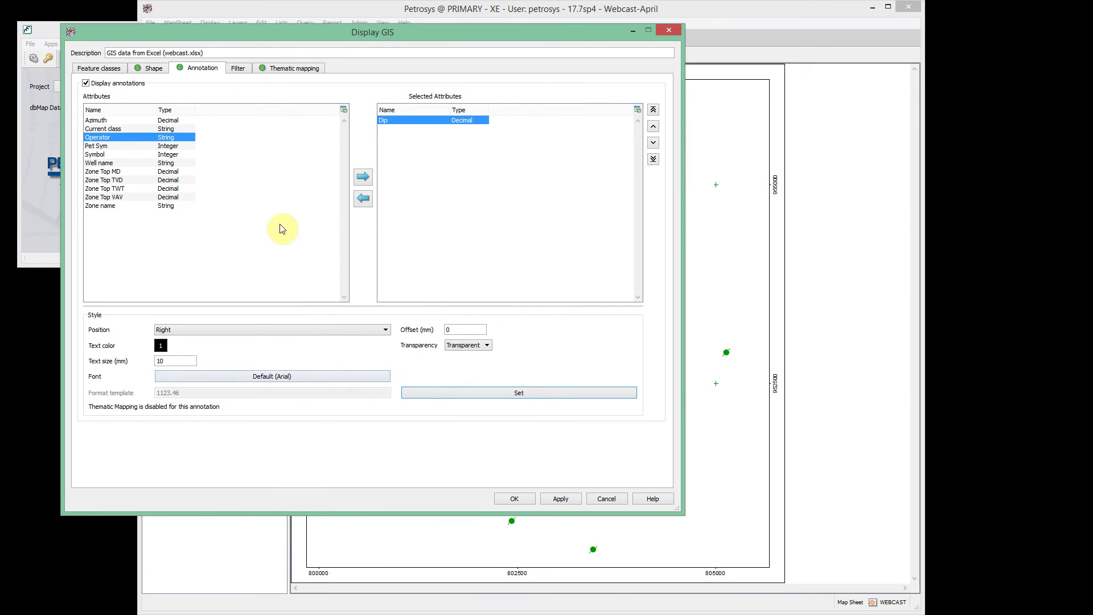
Switch the thematic mapping to Symbol Style, rotating symbols by Azimuth in degrees clockwise and setting length from Dip with a custom scale of 20
left_click(273, 70)
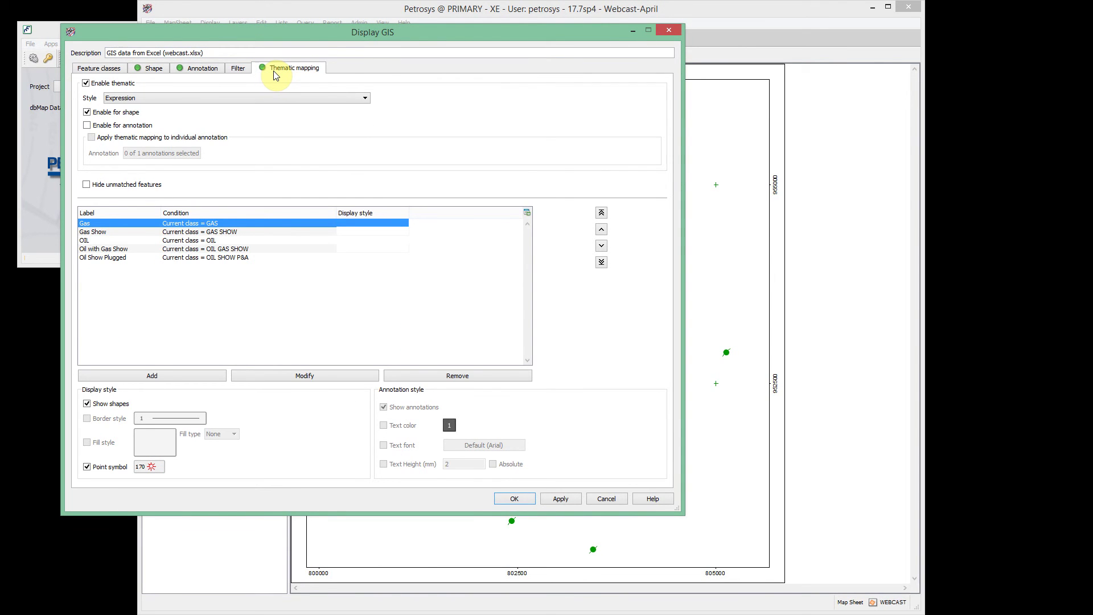
left_click(138, 98)
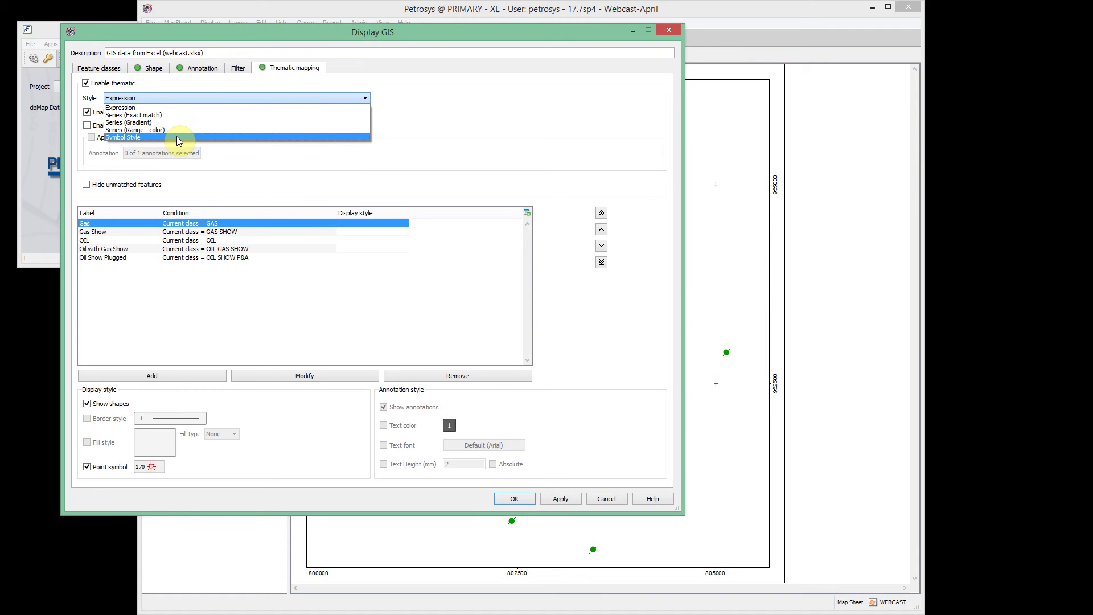
left_click(147, 138)
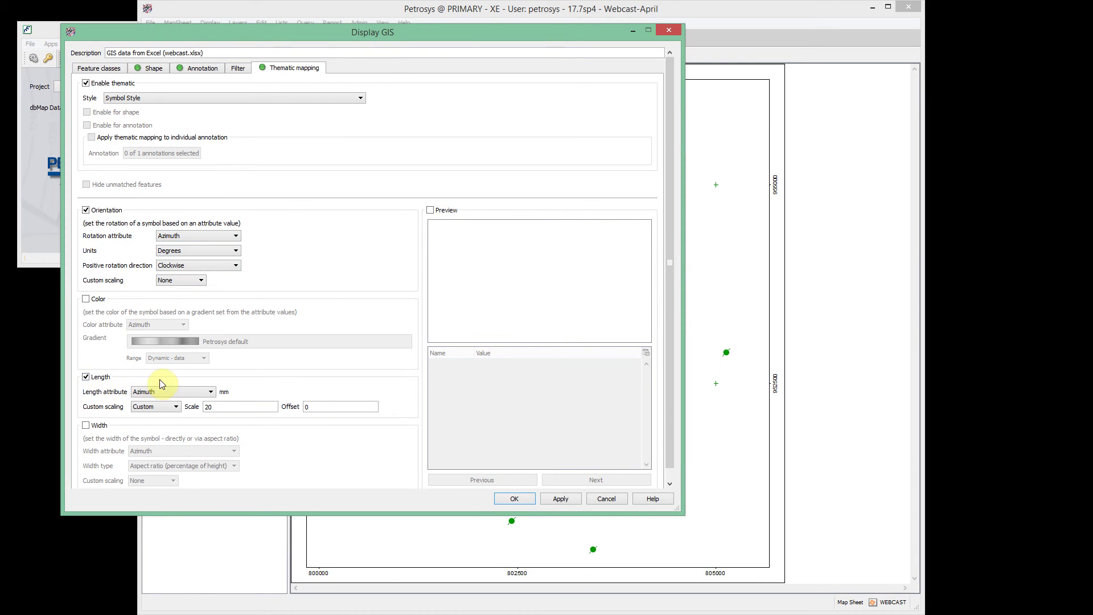
left_click(166, 393)
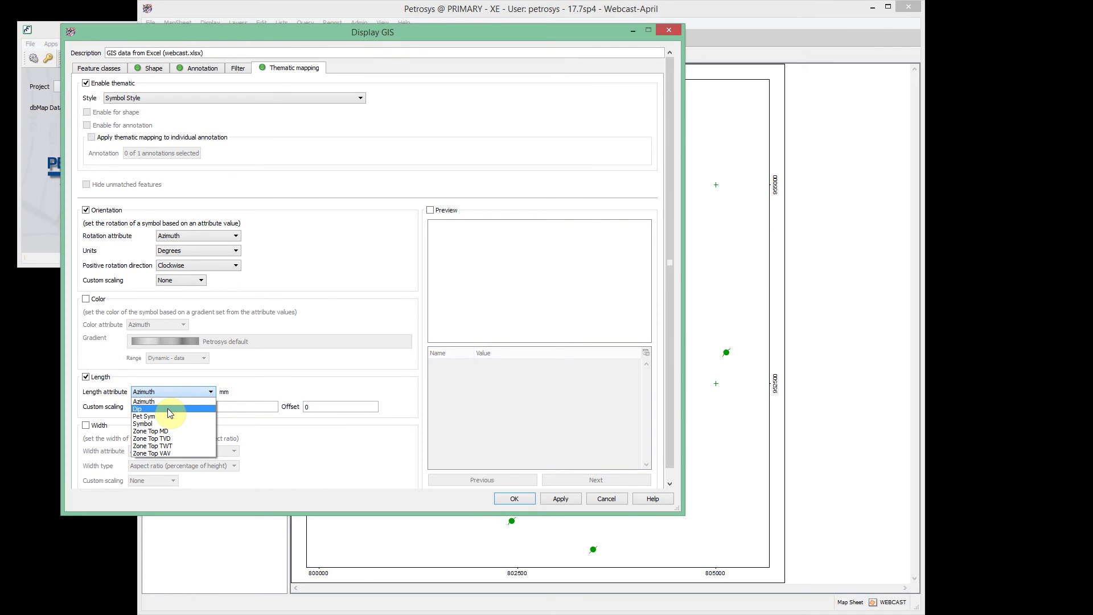
left_click(168, 409)
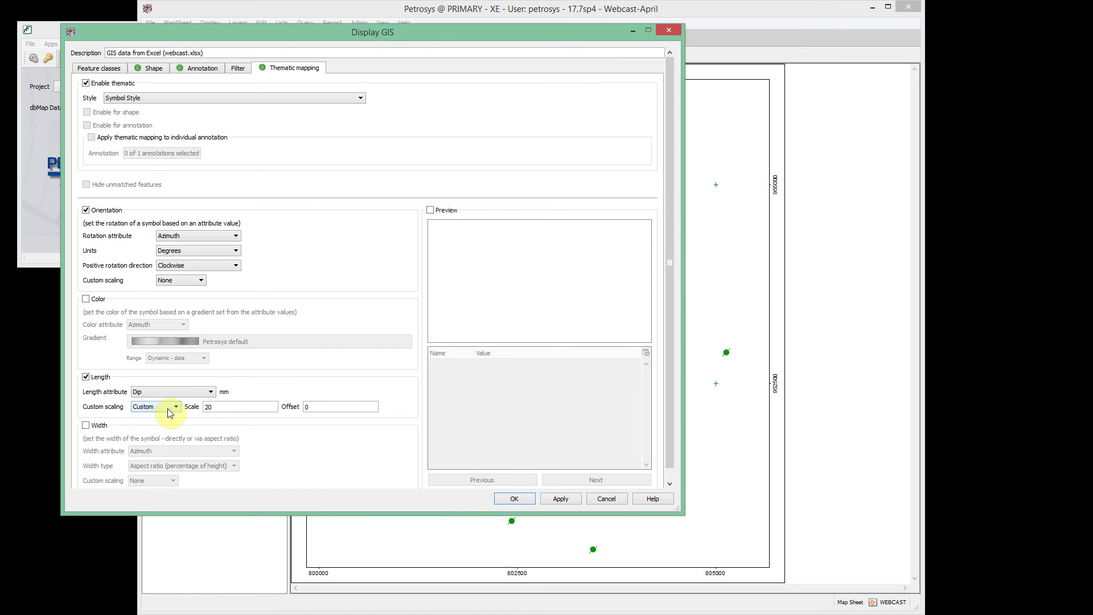
left_click(214, 408)
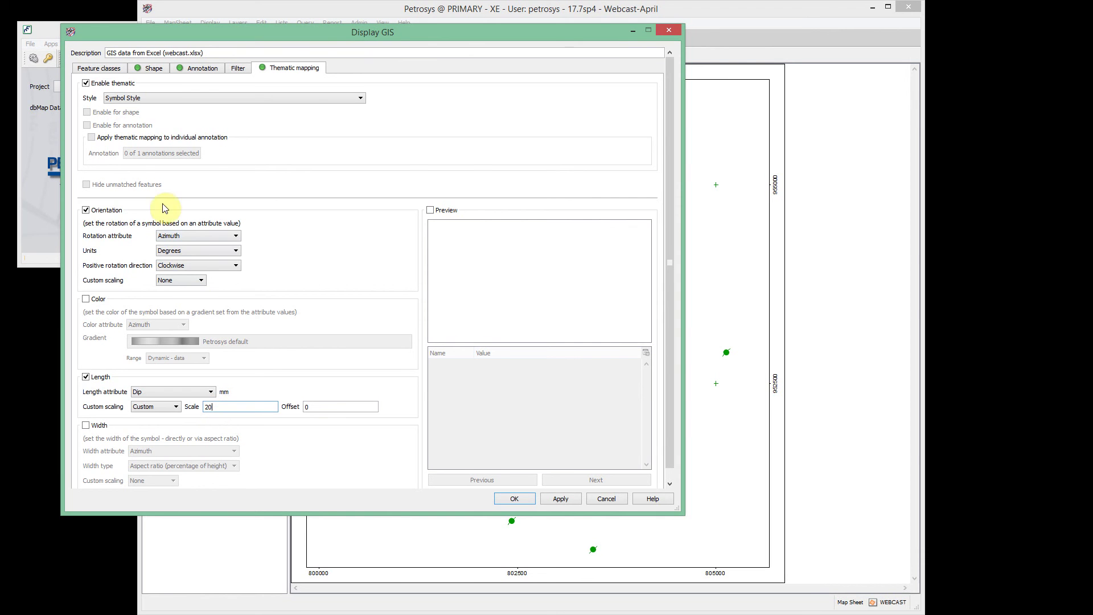
Filter the wells to Zone Top TVD values >100 and accept the display settings for the map
left_click(102, 69)
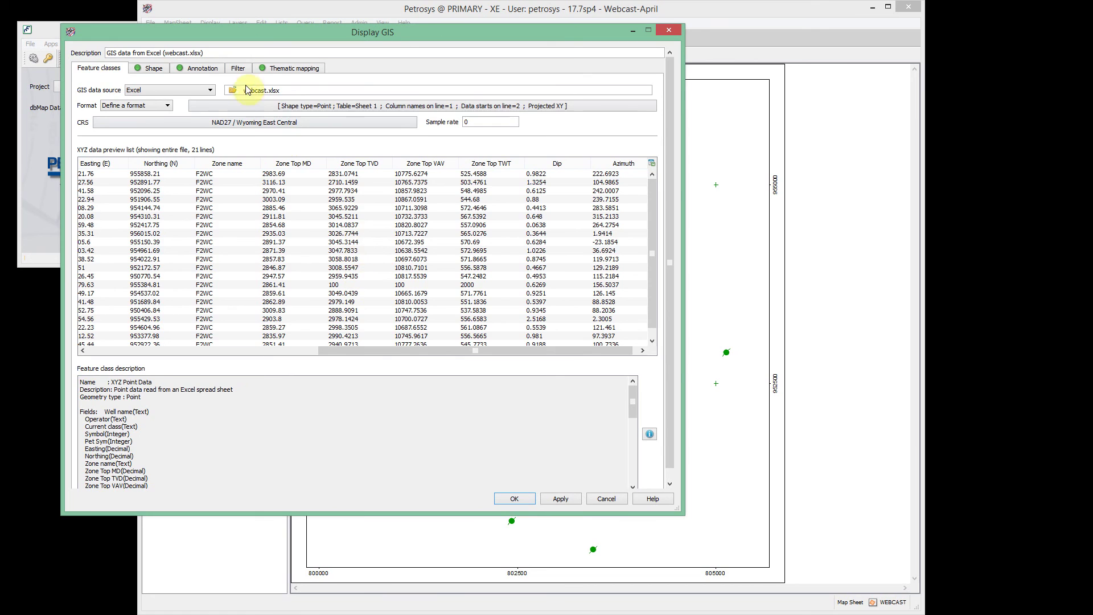
left_click(240, 67)
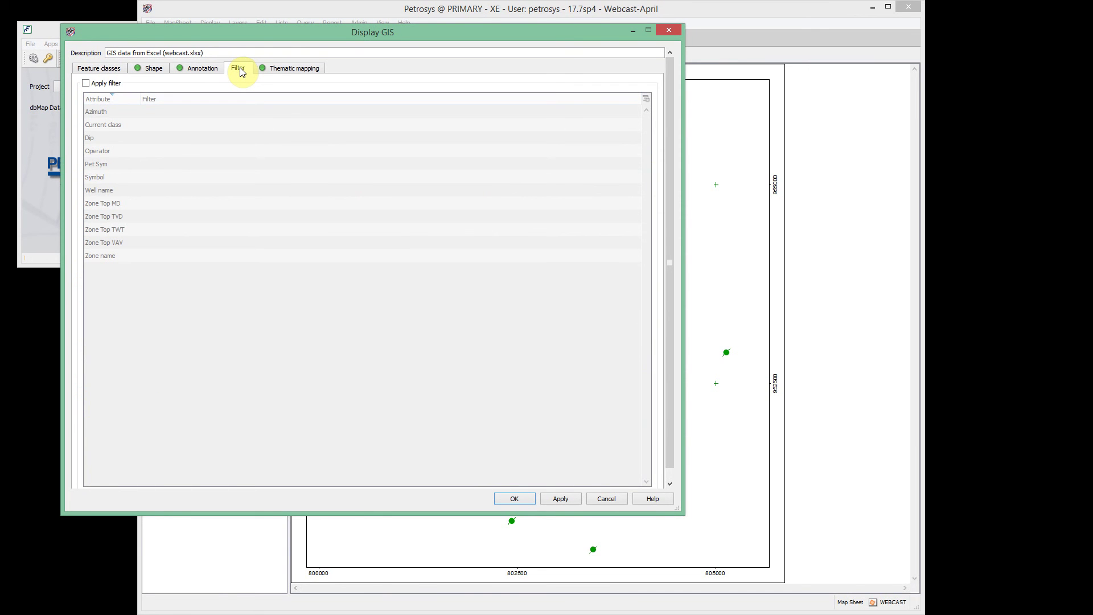
left_click(85, 83)
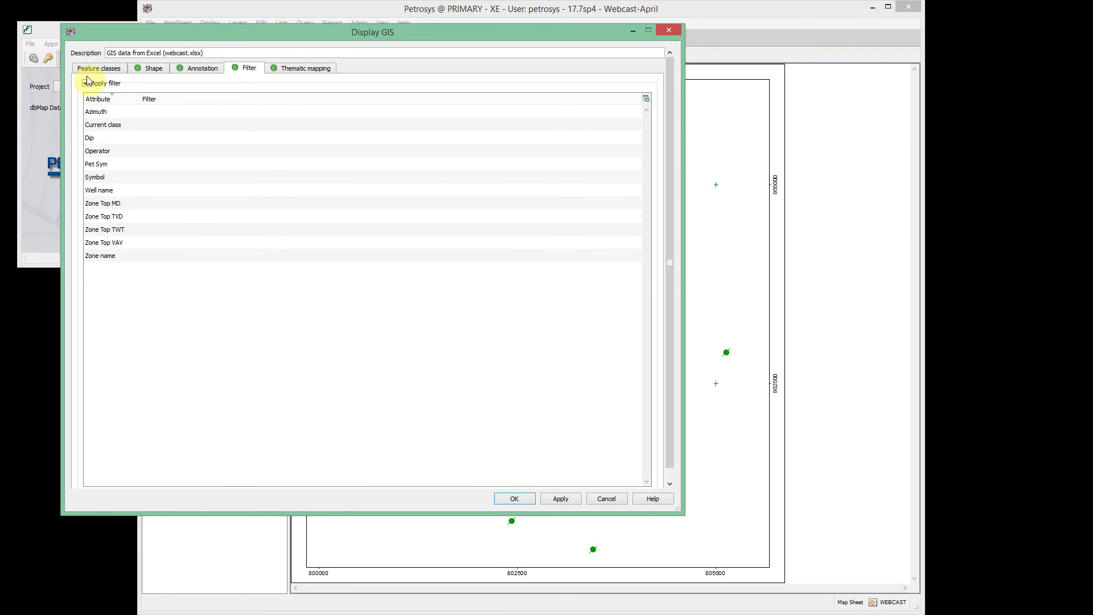
left_click(114, 220)
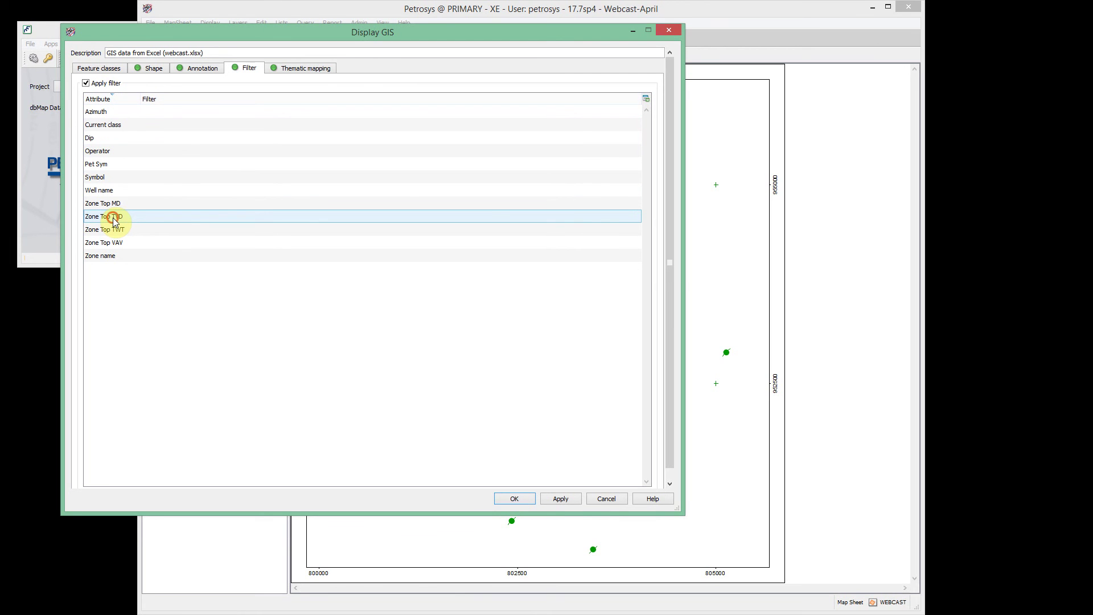
left_click(157, 213)
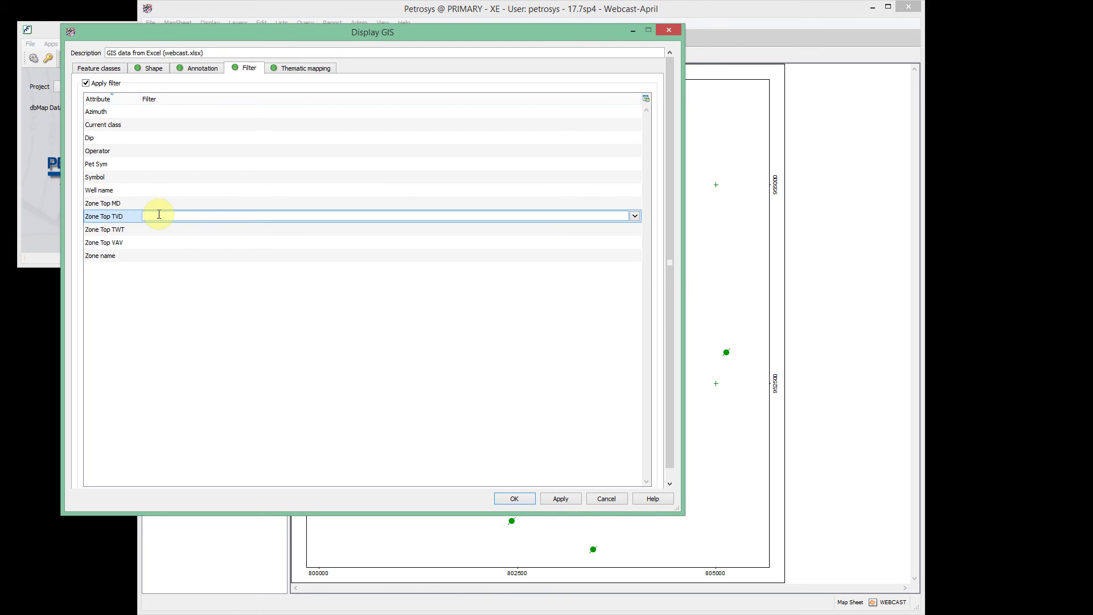
type(">100")
left_click(507, 500)
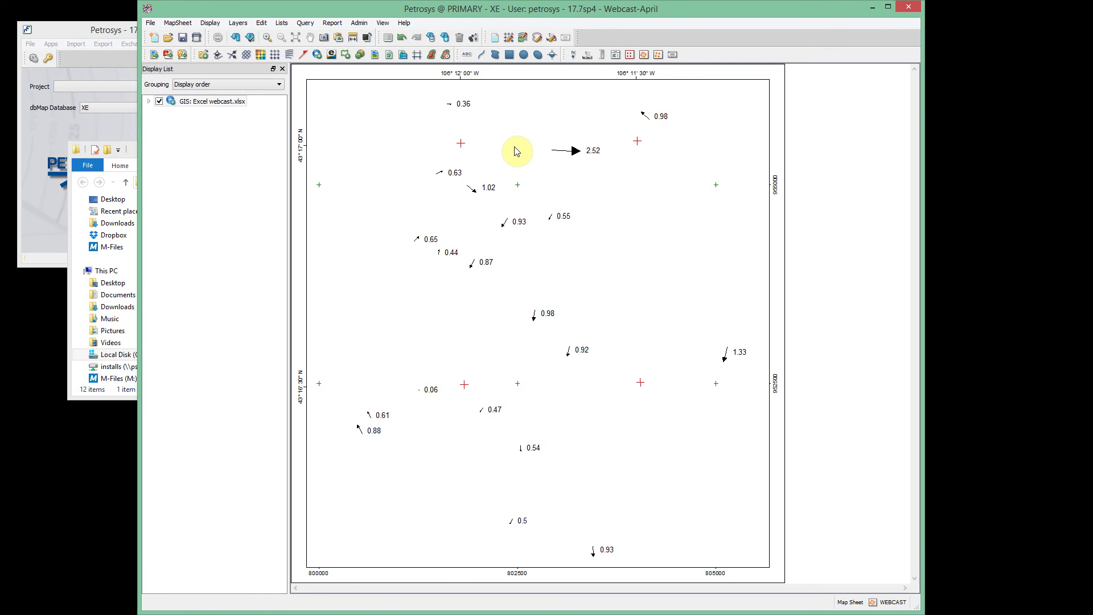
Reopen the Excel well layer's display settings and change its thematic style to Series (Gradient), enabled for shape
left_click(229, 104)
double_click(230, 103)
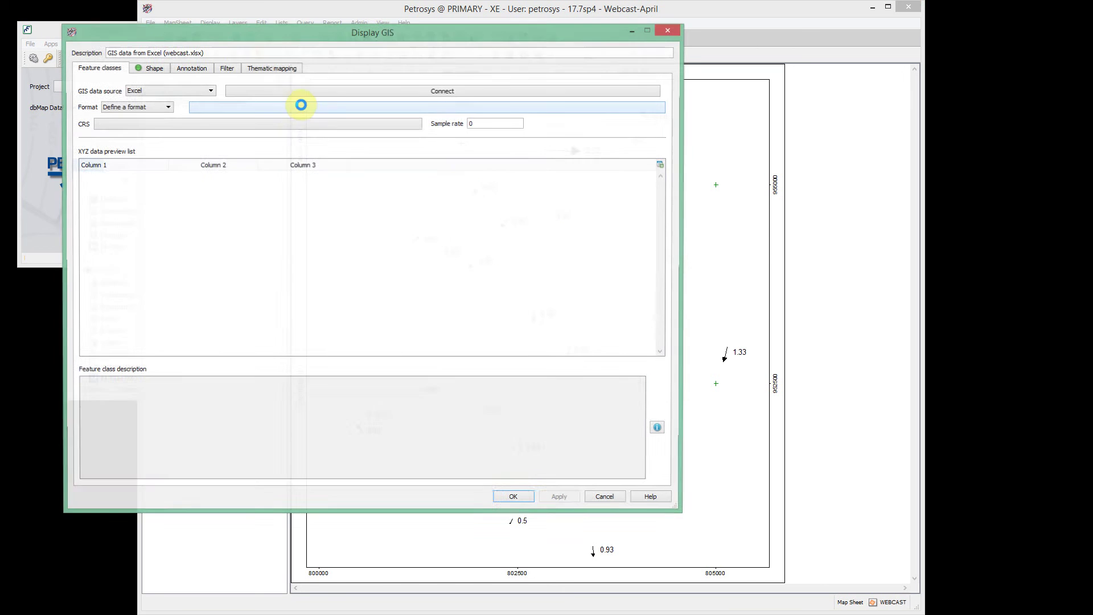
left_click(290, 70)
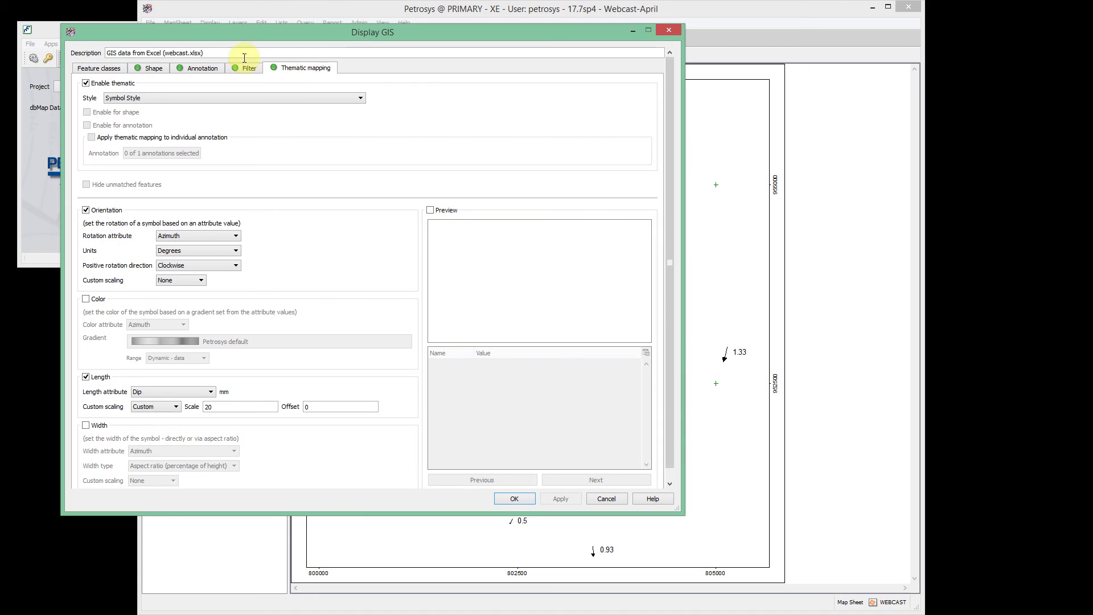
left_click(244, 96)
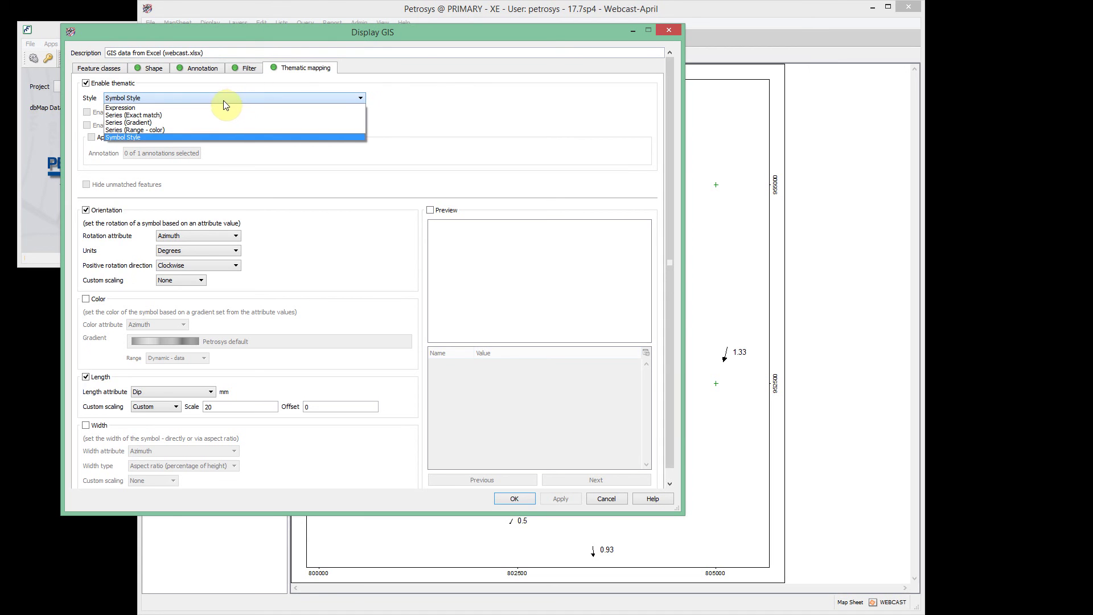
left_click(193, 122)
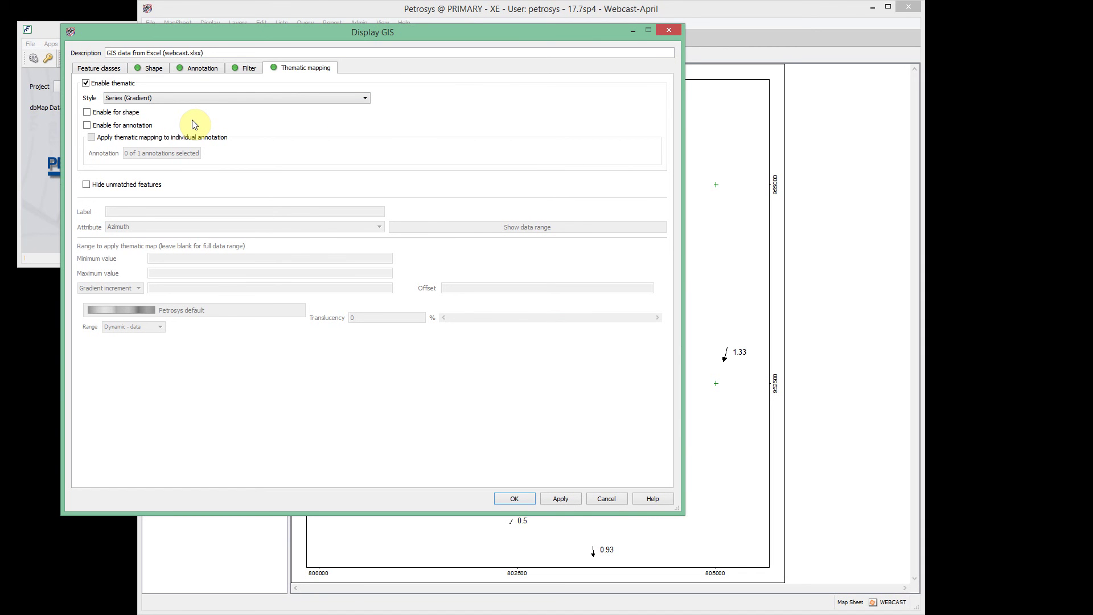
left_click(87, 112)
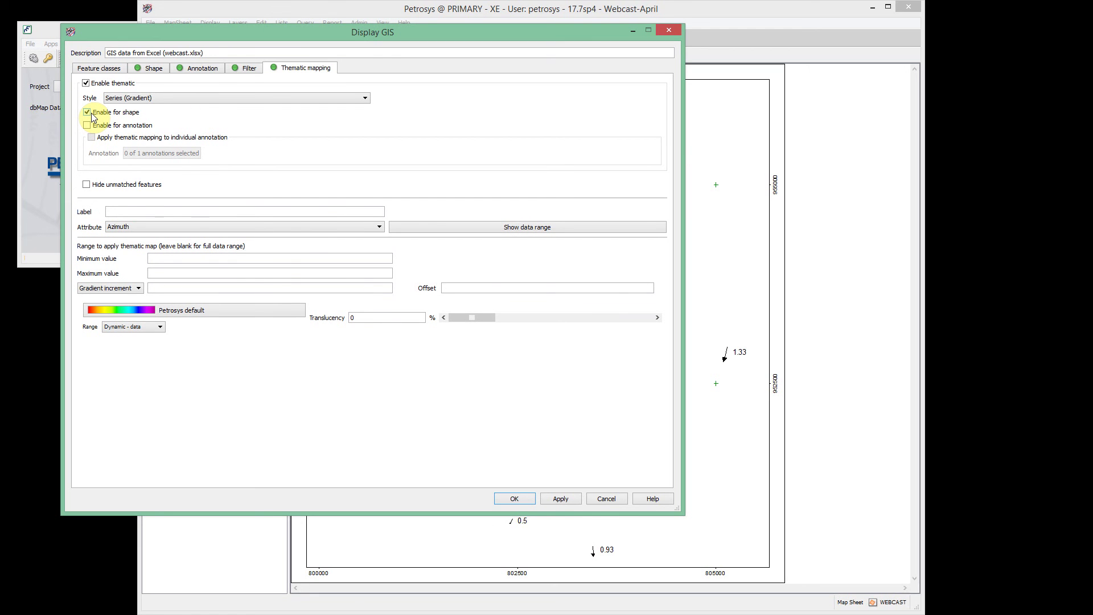
Base the gradient on the Zone Top TWT attribute and show its data range
left_click(194, 227)
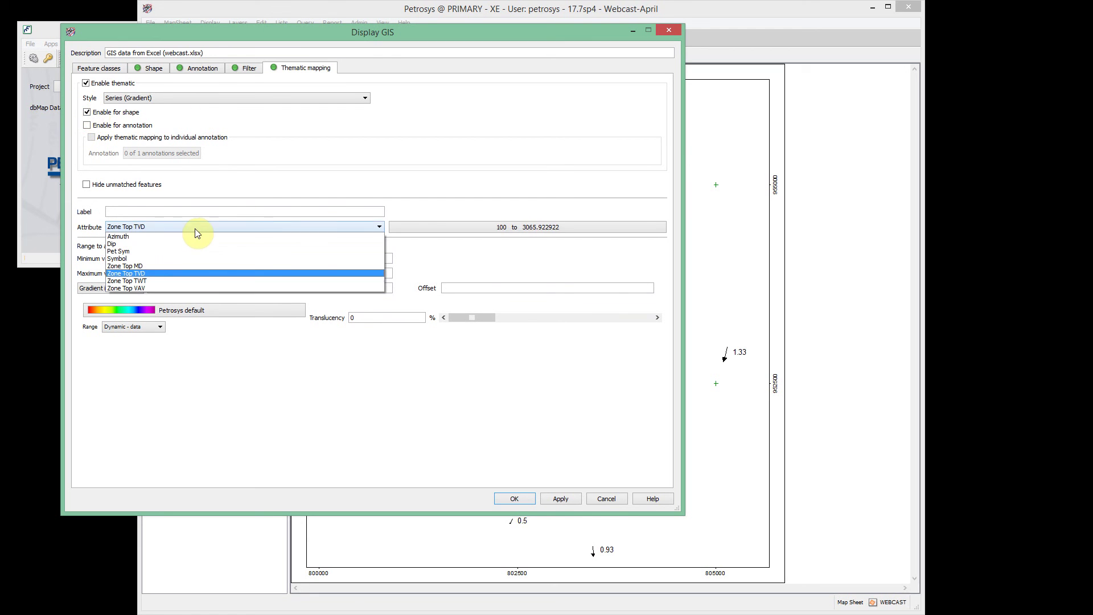
left_click(187, 280)
left_click(501, 228)
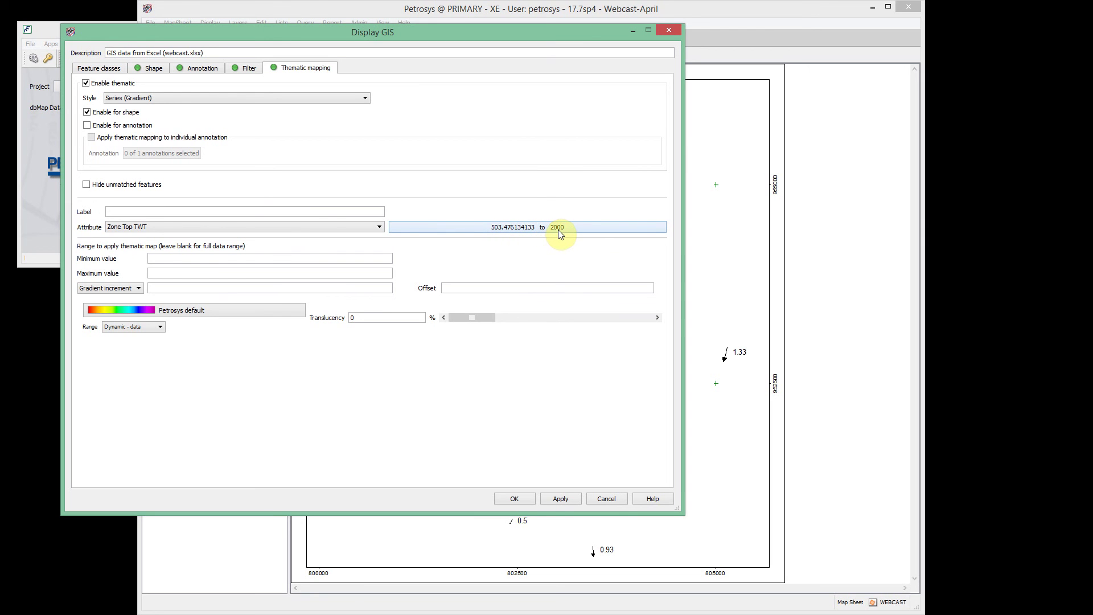
Limit the gradient range to a minimum of 500 and a maximum of 600, and accept the thematic settings
left_click(174, 258)
type("2")
type("500")
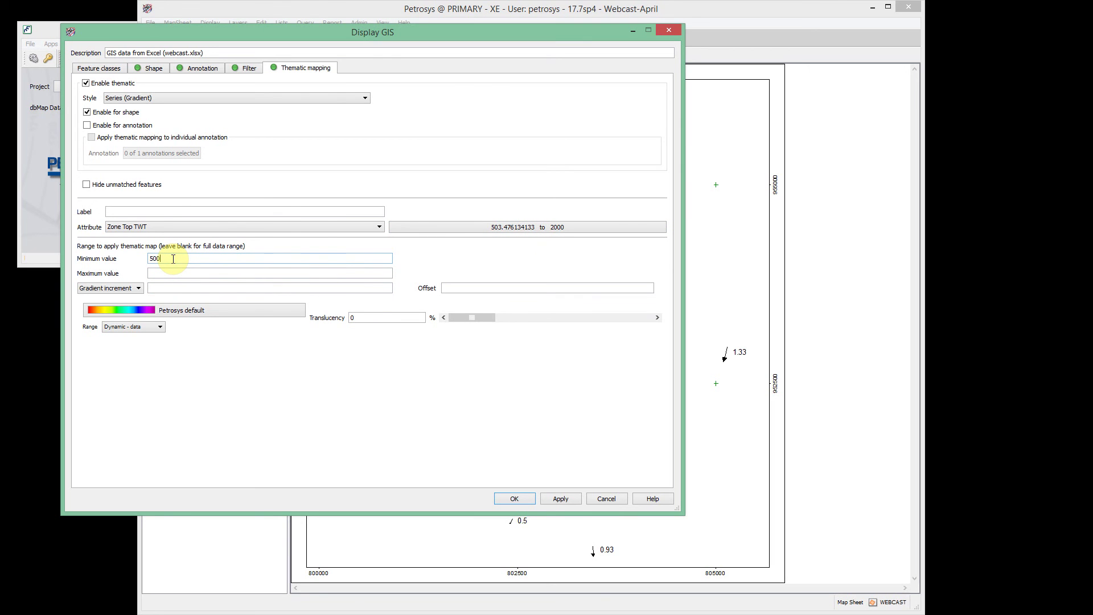
left_click(175, 271)
type("600")
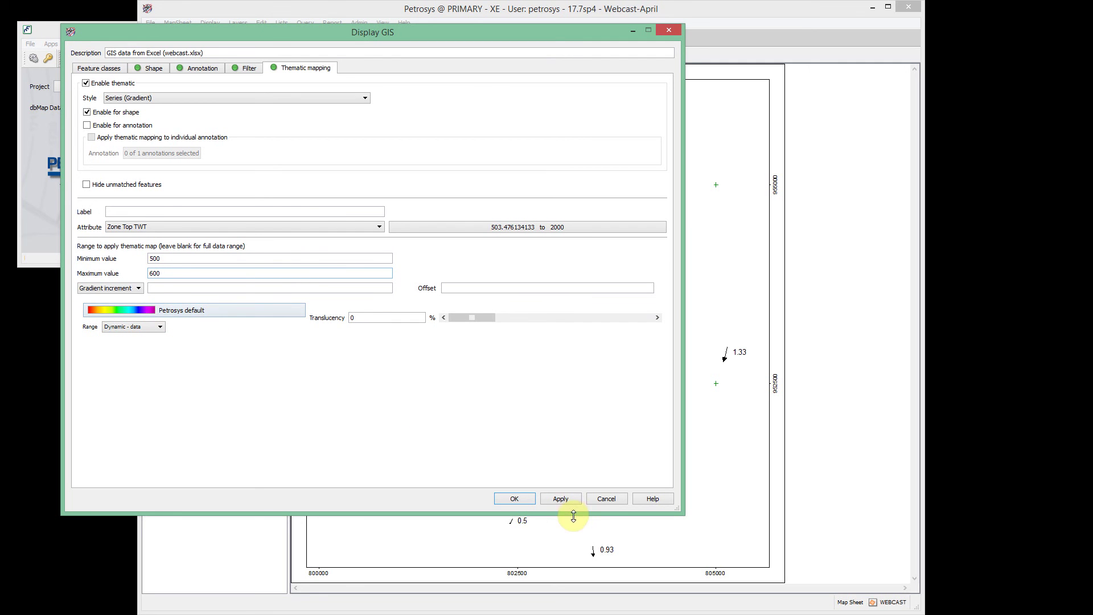
left_click(519, 498)
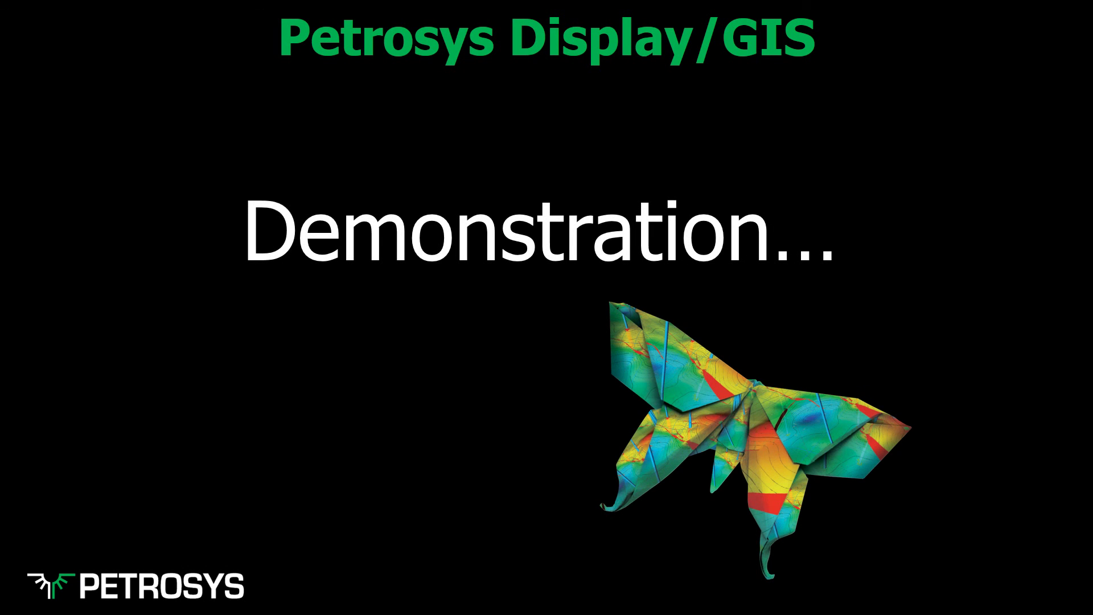
left_click(45, 427)
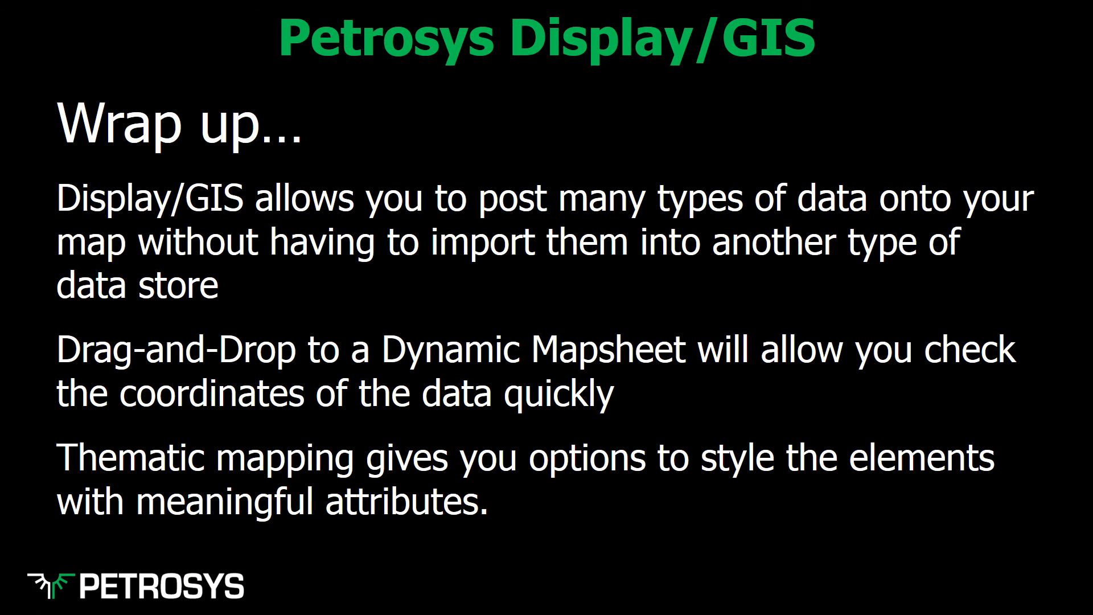